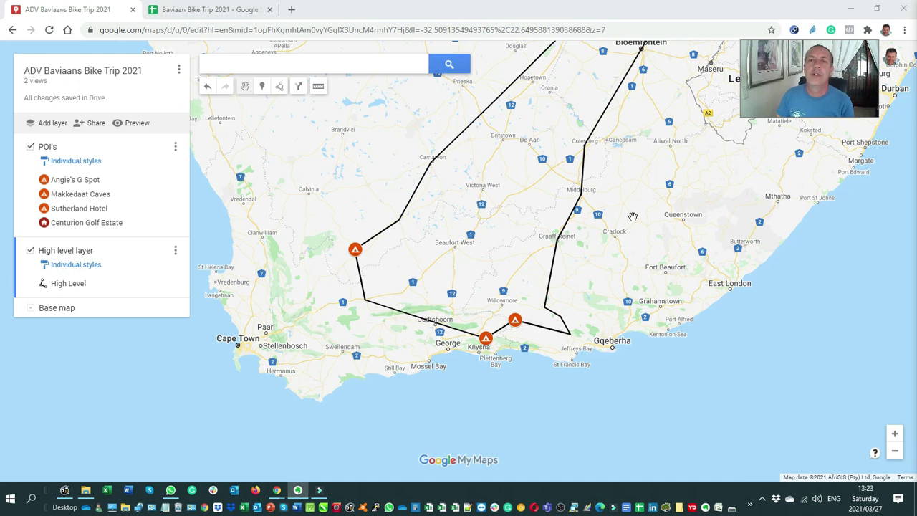
Step: Examine the High Level trip line and its stopovers, from Centurion Golf Estate down to the southern coast and back
drag(632, 216, 582, 303)
scroll(581, 300, down, 2)
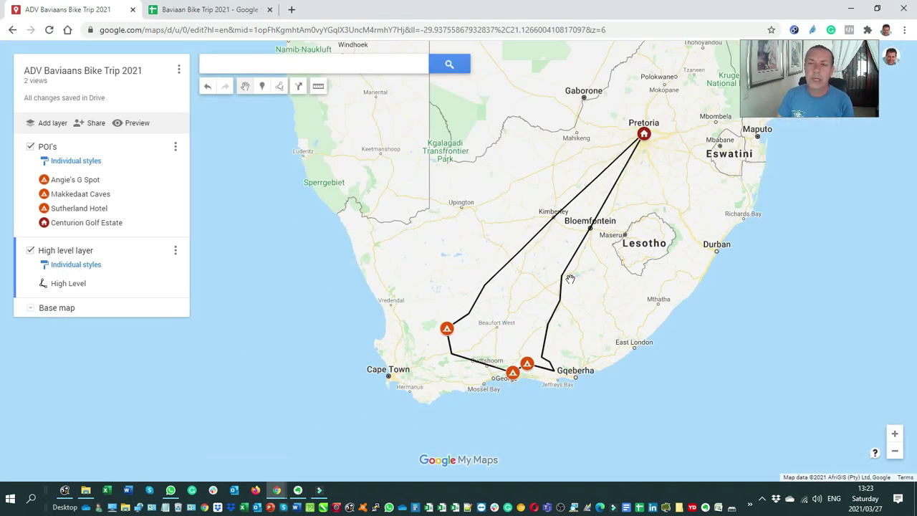
mouse_move(585, 315)
mouse_down()
mouse_move(584, 286)
mouse_move(584, 304)
mouse_up()
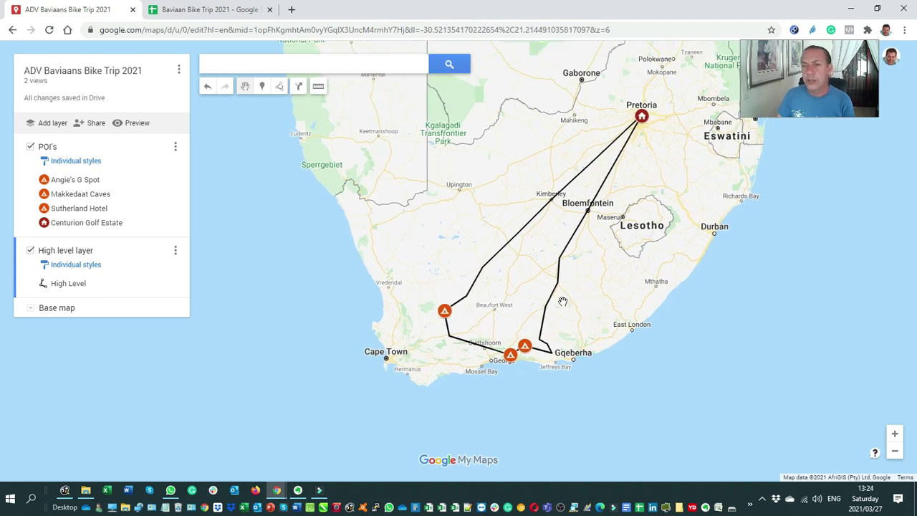
scroll(521, 368, up, 3)
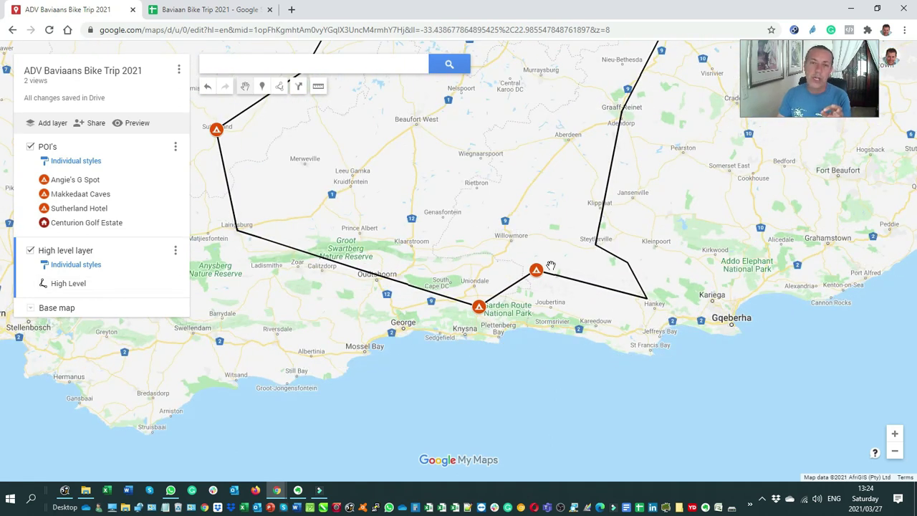
drag(342, 229, 262, 293)
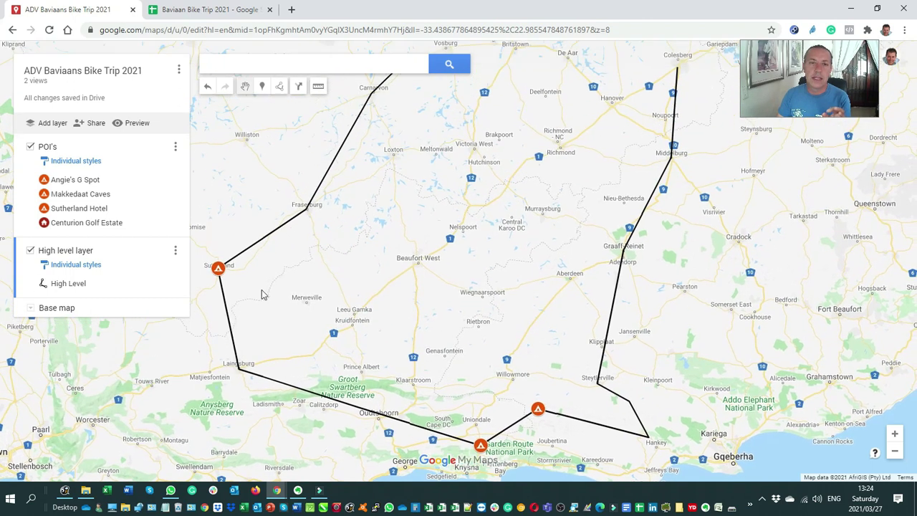
drag(399, 157, 366, 251)
scroll(422, 259, down, 2)
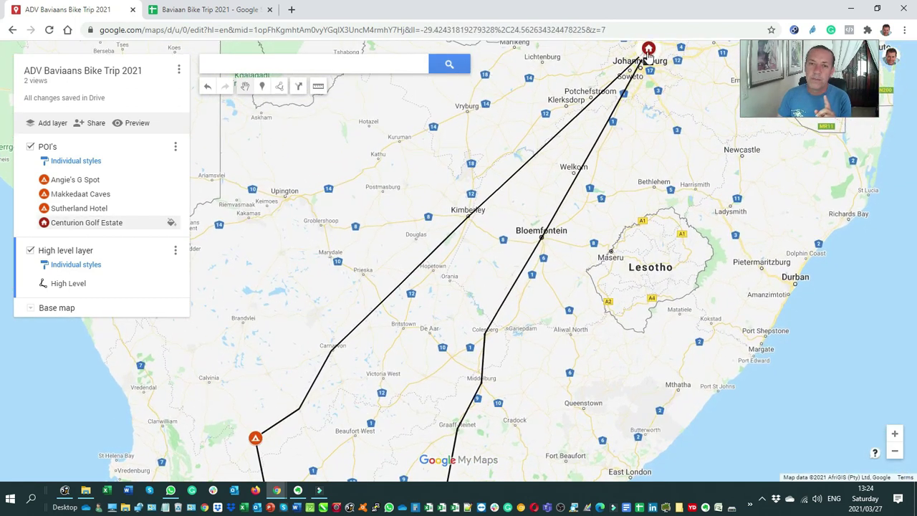
drag(533, 396, 546, 298)
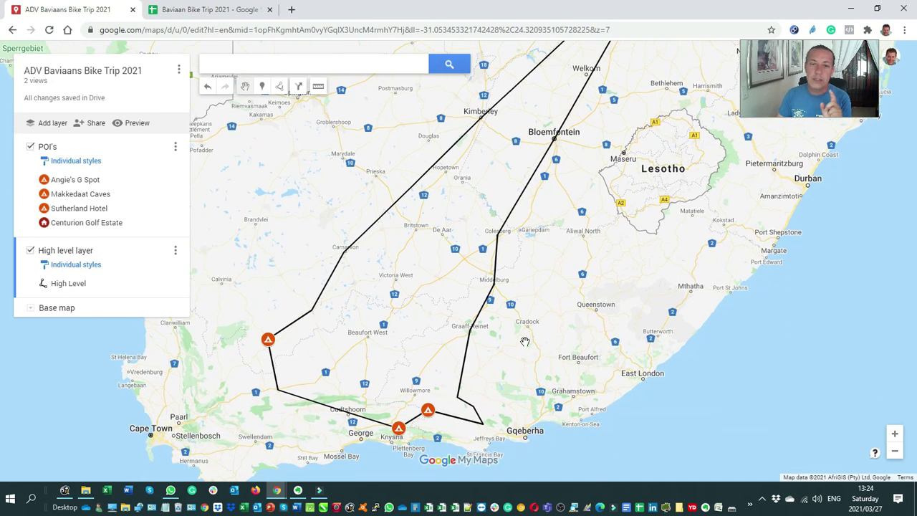
scroll(478, 345, up, 1)
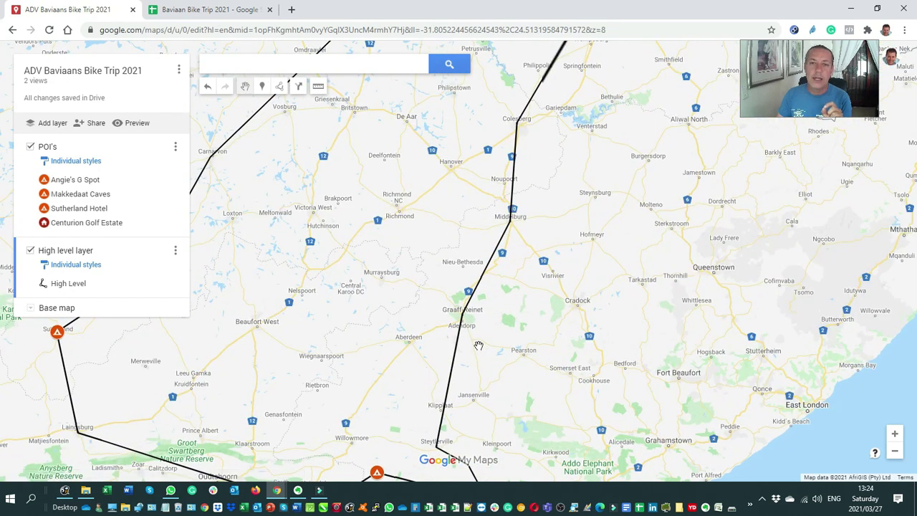
scroll(588, 263, down, 1)
scroll(587, 262, down, 1)
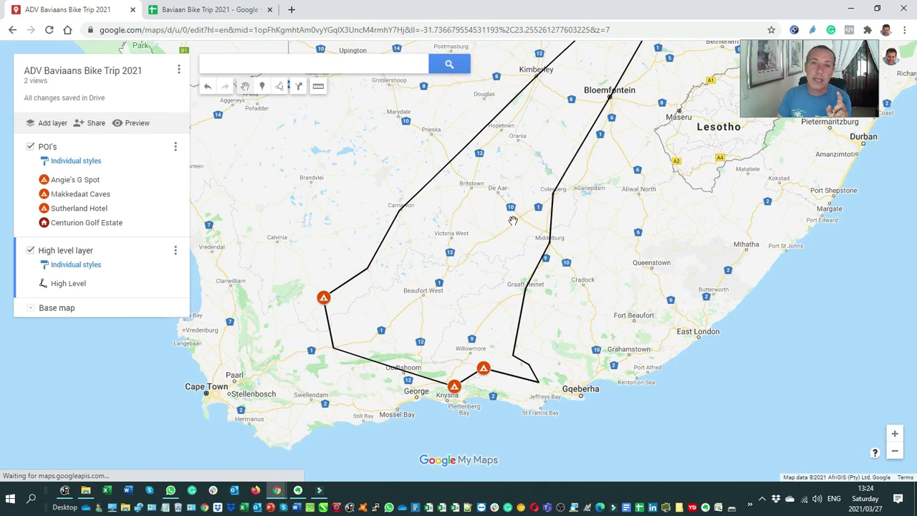
scroll(649, 80, up, 1)
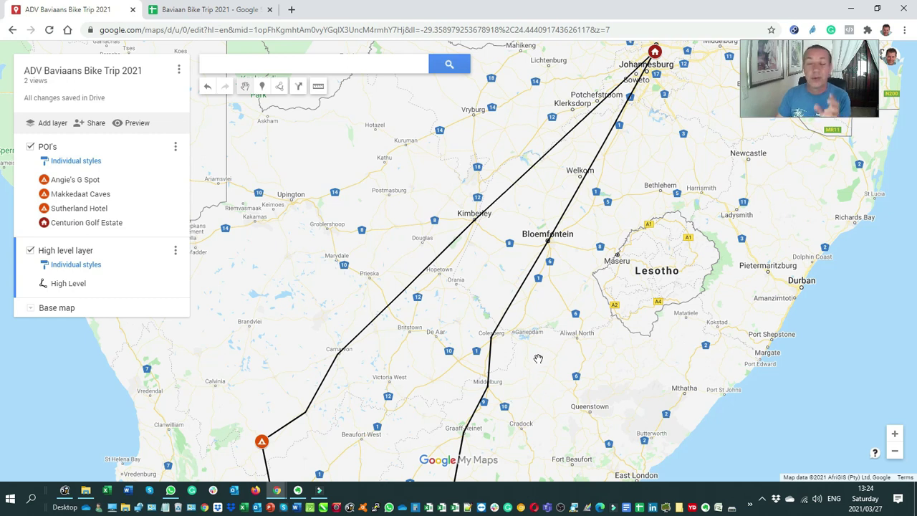
scroll(538, 359, down, 1)
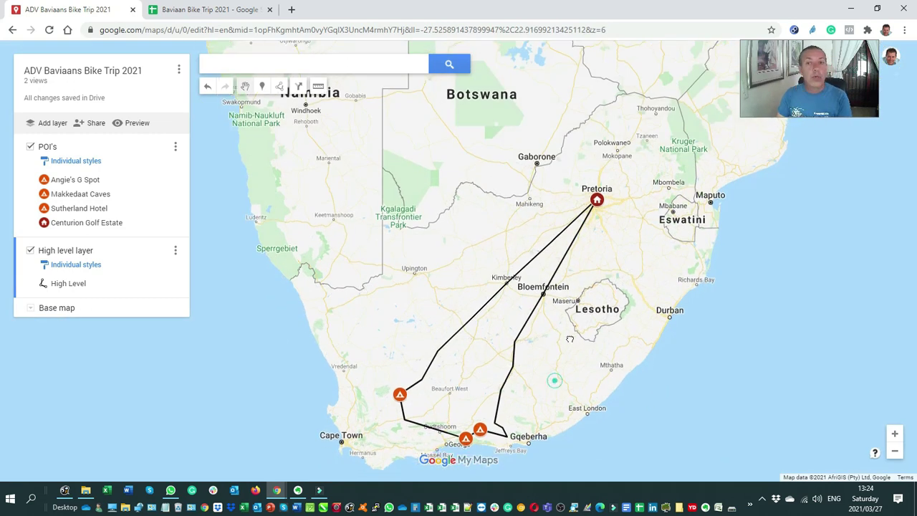
drag(523, 380, 563, 287)
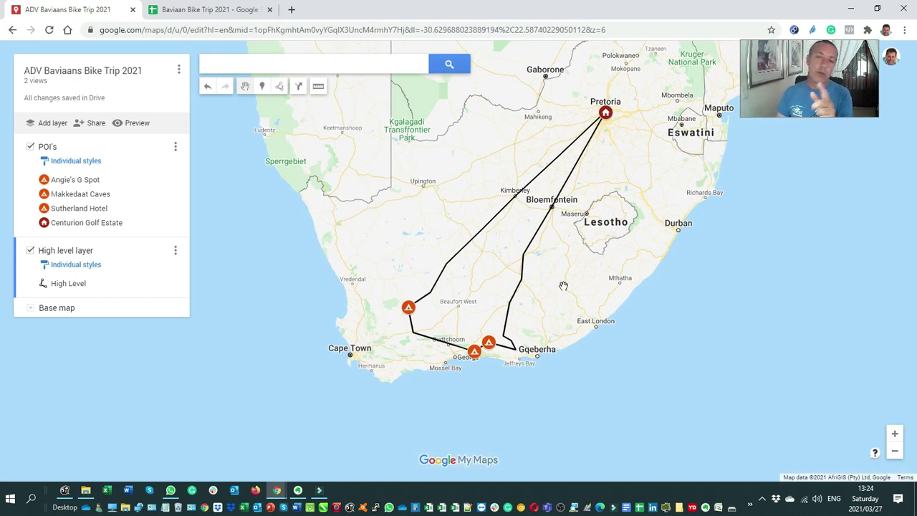
Step: Trace a driving route from Centurion Golf Estate through a point near Colesberg, and place its endpoint B on the R61 near Middelburg
click(282, 88)
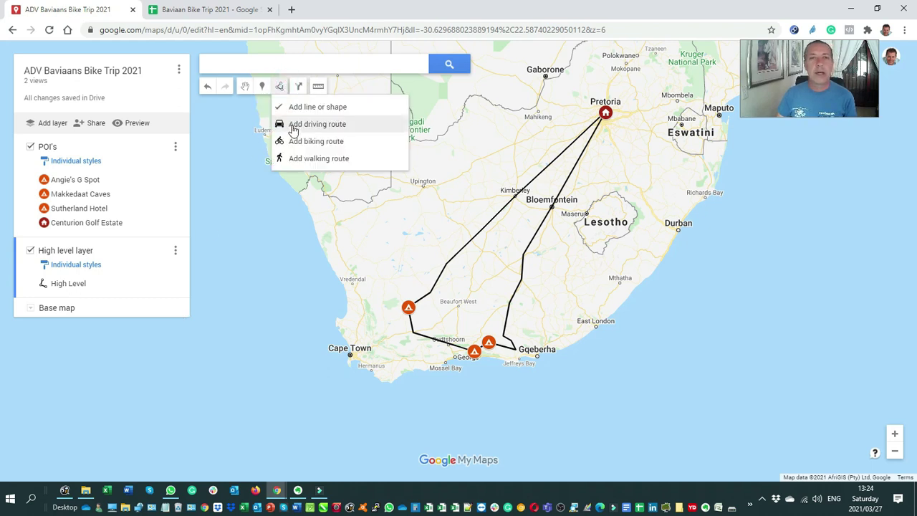
click(316, 127)
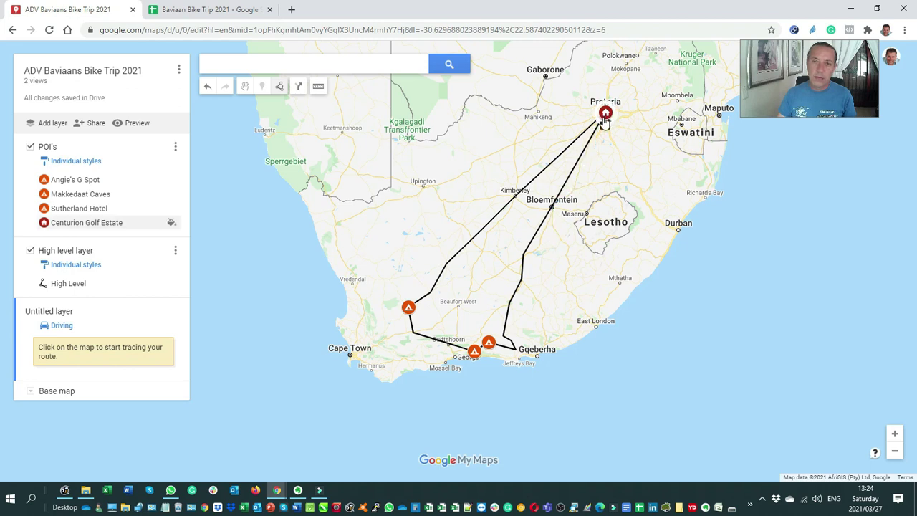
click(525, 253)
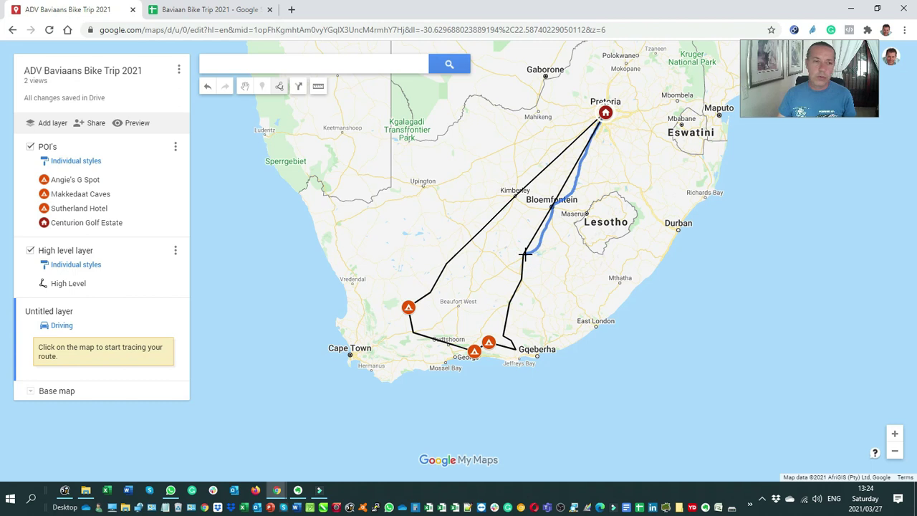
click(68, 328)
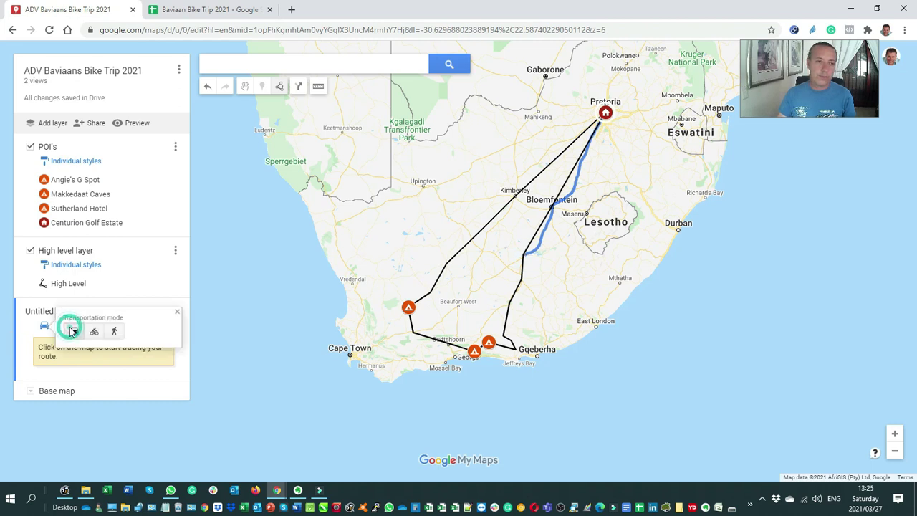
click(177, 313)
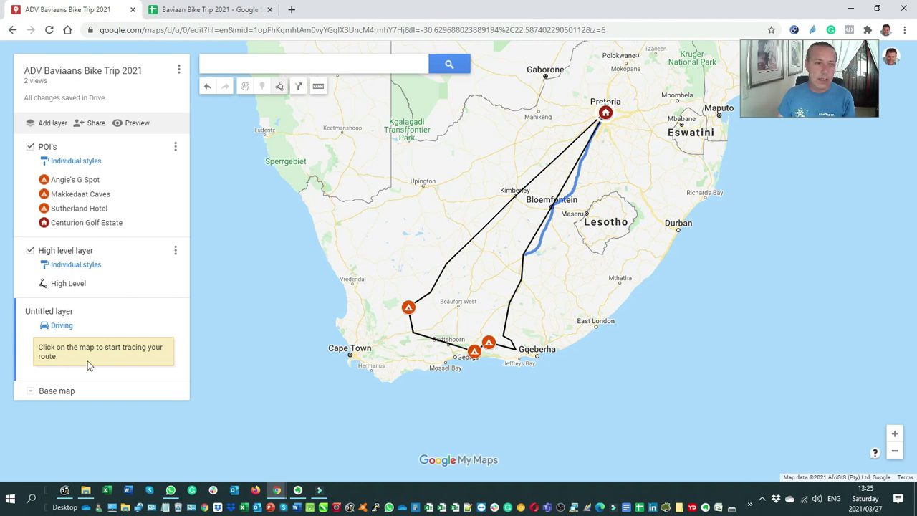
click(561, 240)
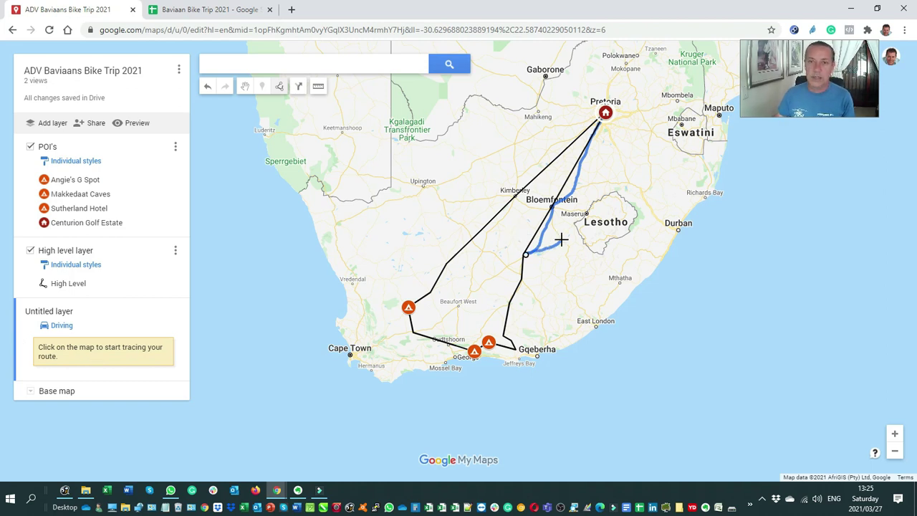
click(561, 240)
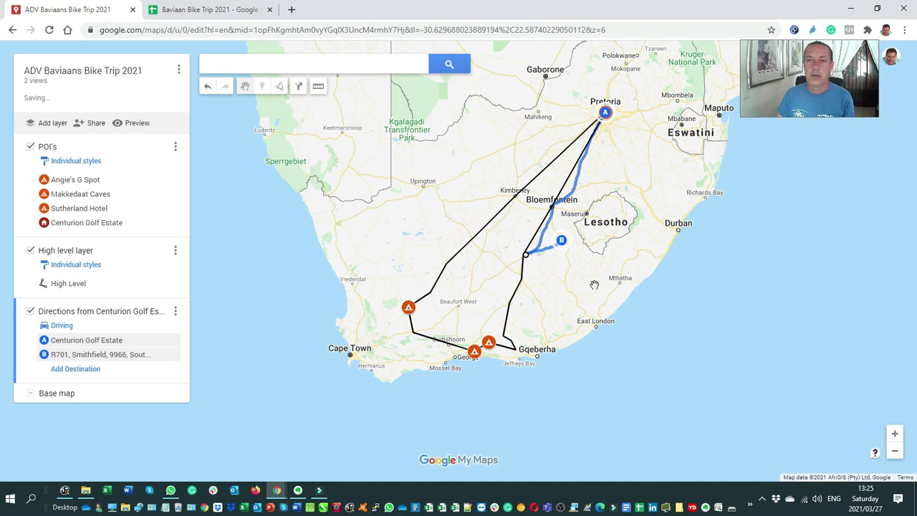
drag(561, 240, 527, 296)
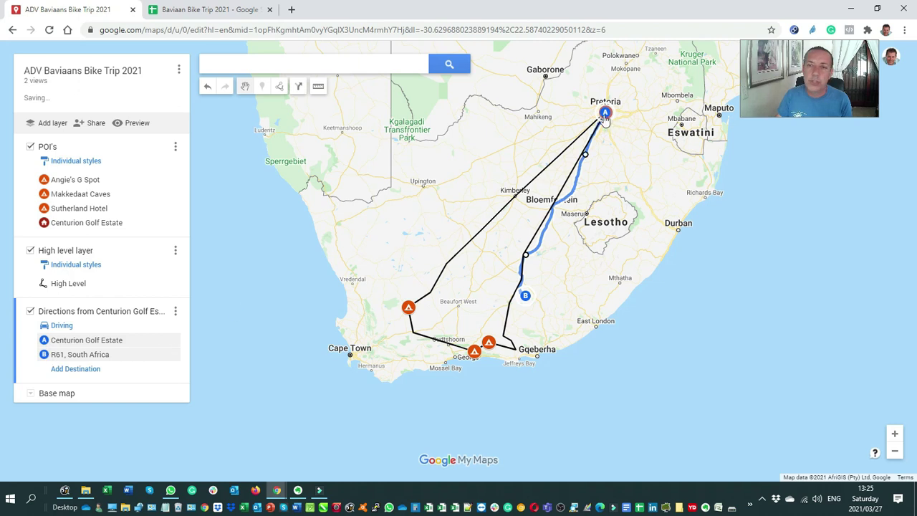
Step: Change destination B of the driving route to Colesberg
click(90, 355)
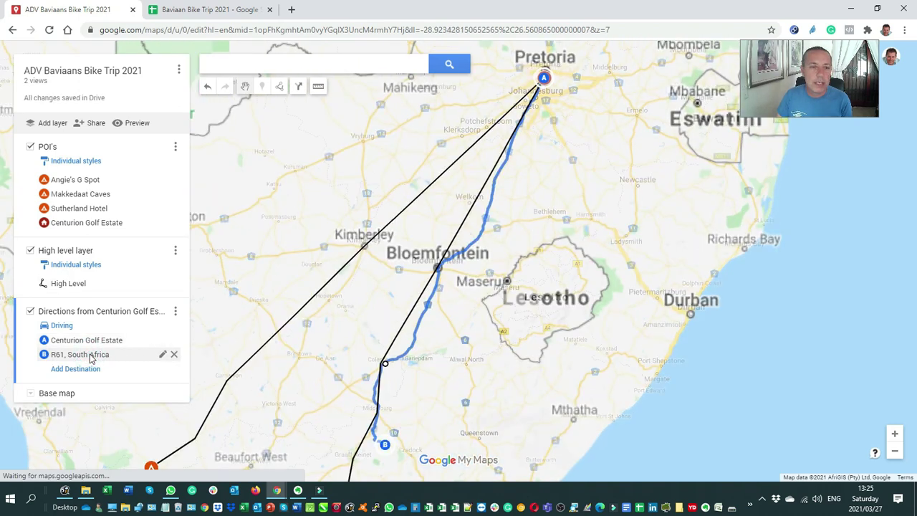
scroll(370, 293, up, 1)
drag(369, 293, 325, 356)
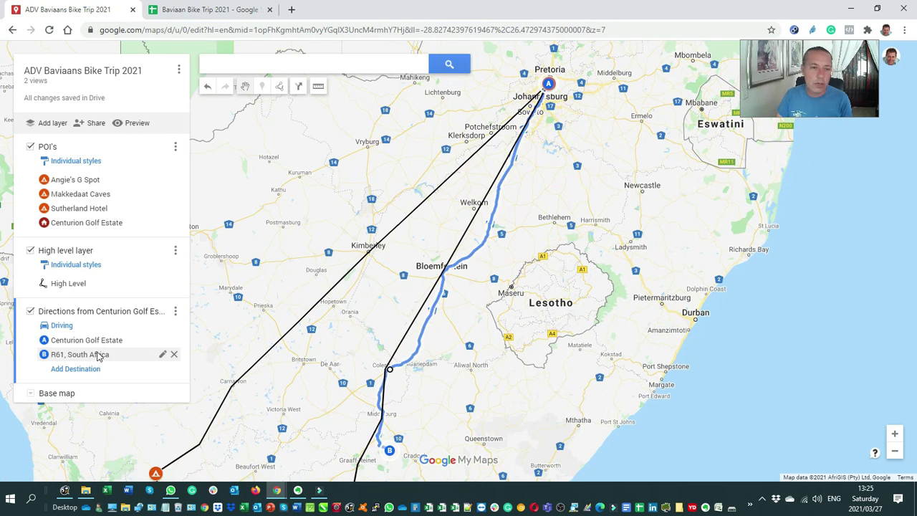
click(161, 355)
key(ctrl+a)
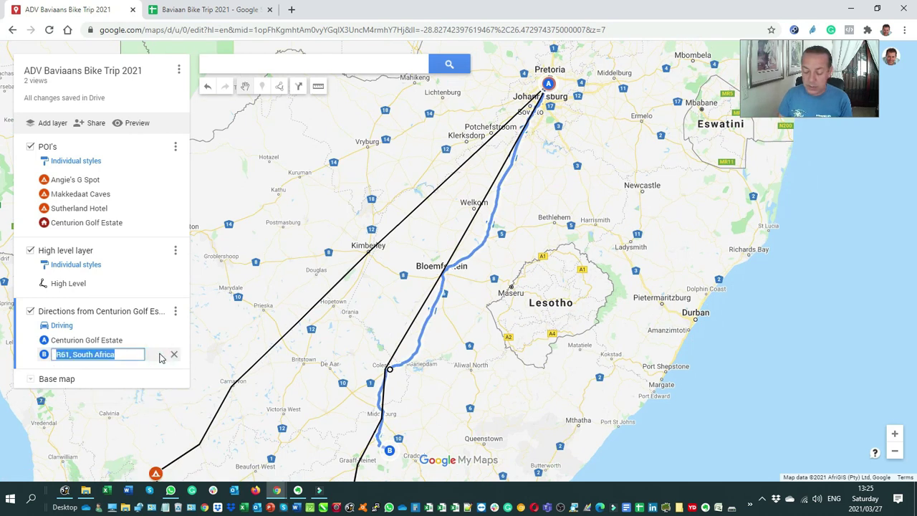
text(Colebuer)
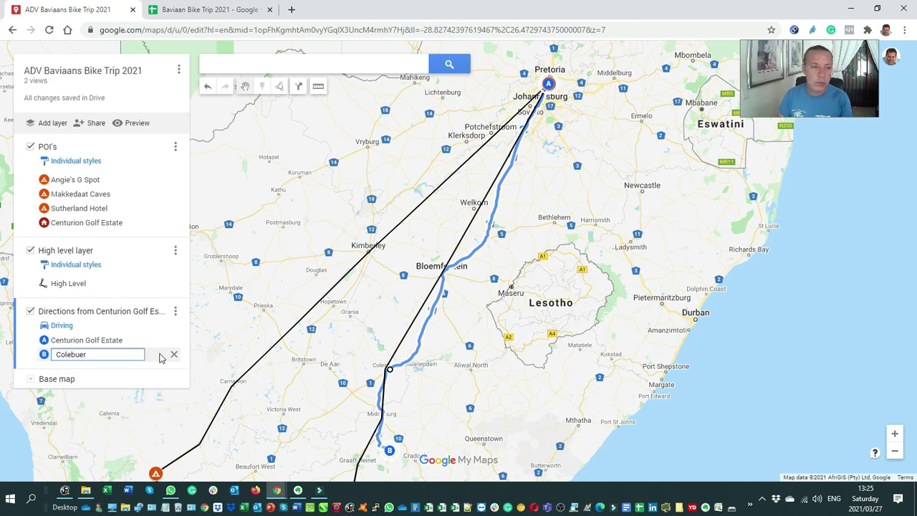
key(BackSpace)
key(BackSpace)
key(BackSpace)
key(BackSpace)
text(s)
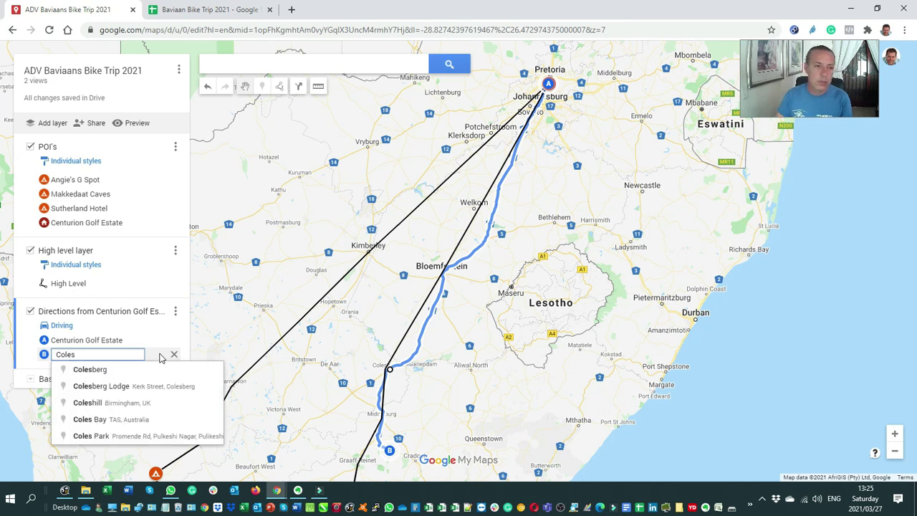
click(114, 369)
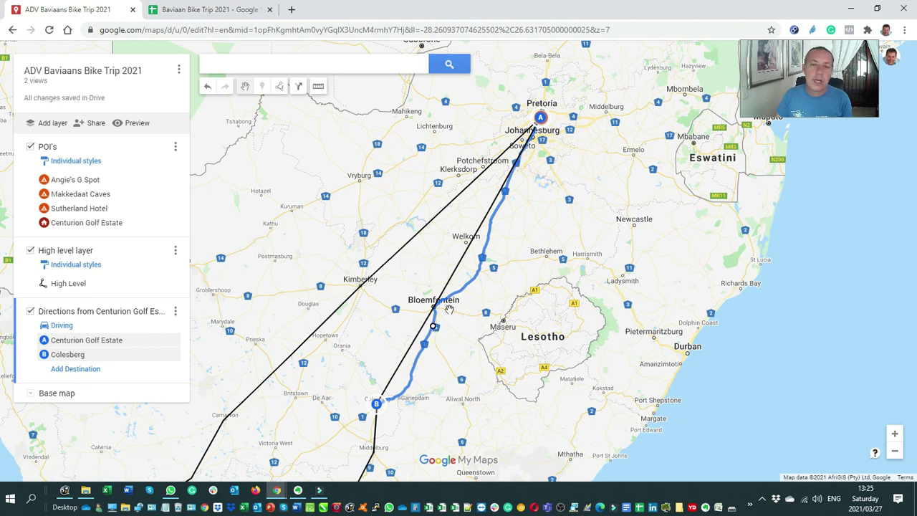
Step: Add Steytlerville as destination C of the driving route
drag(476, 419, 558, 262)
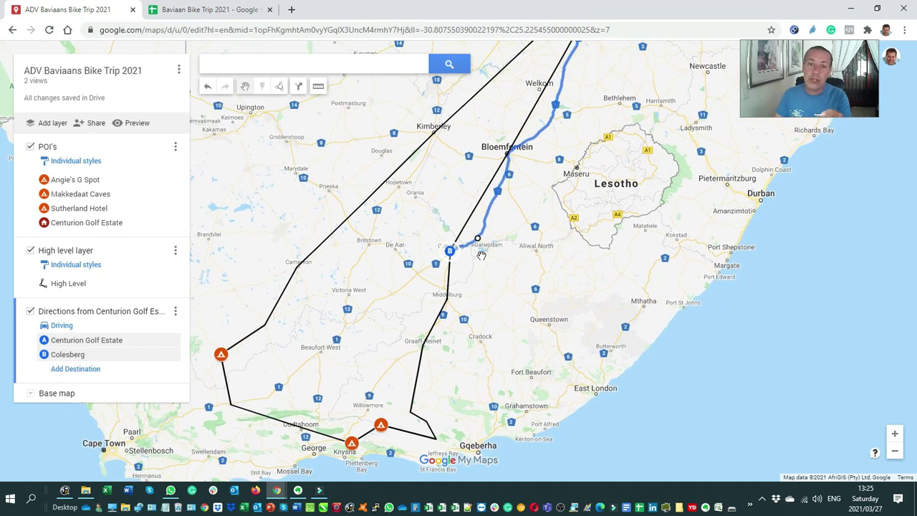
click(74, 369)
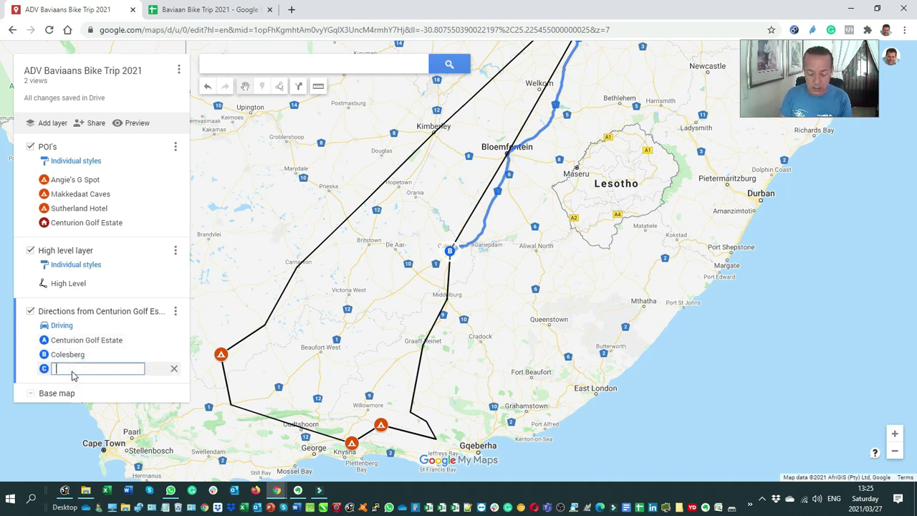
text(Steytl)
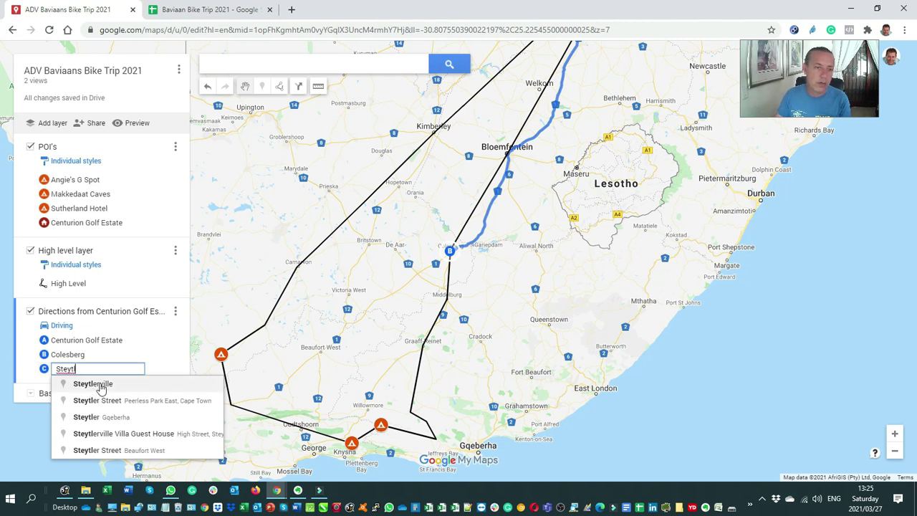
click(101, 386)
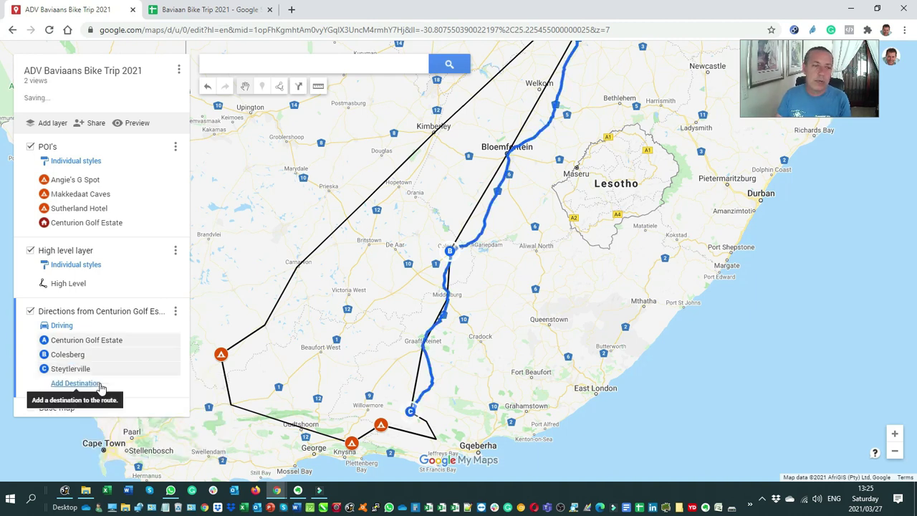
Step: Rename the driving directions layer "Day 1 & Day 2"
click(121, 314)
text(Day 1 & Day 2)
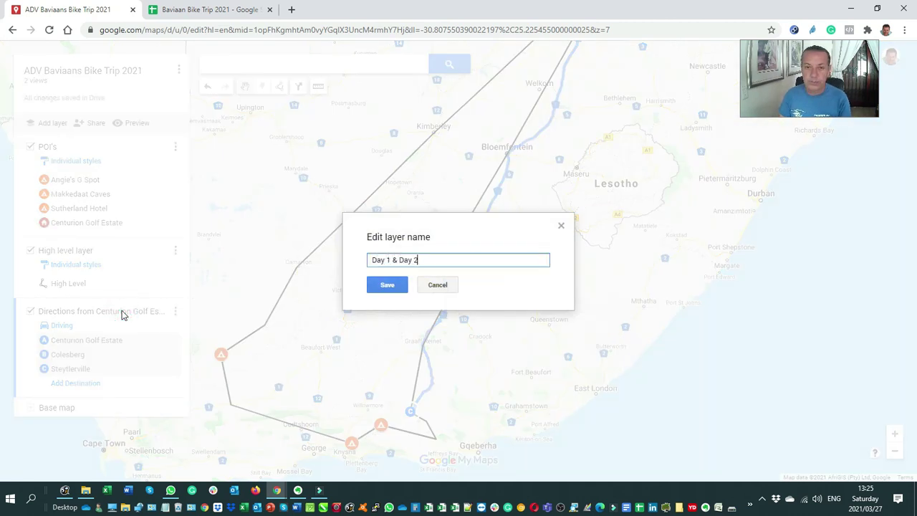
click(387, 286)
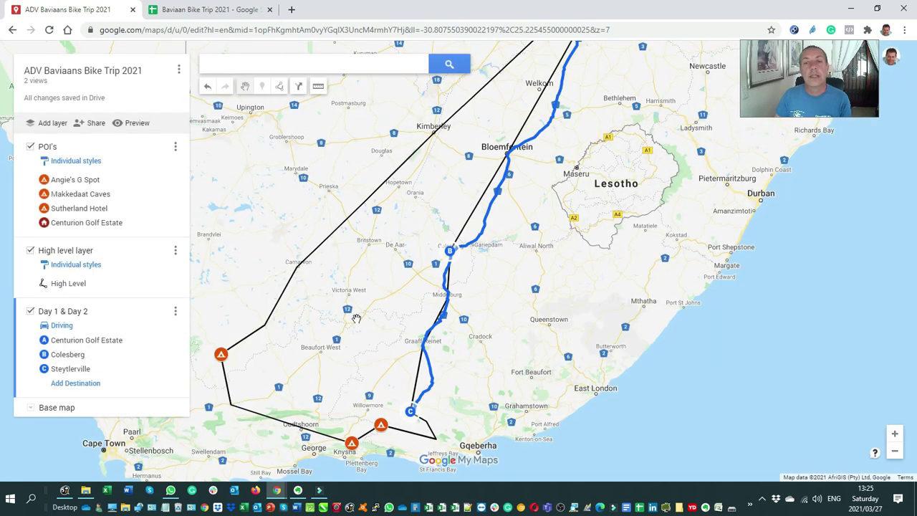
Step: Check the High Level line's details and compare its path with the Day 1 & Day 2 driving route
drag(393, 323, 368, 354)
drag(478, 135, 488, 351)
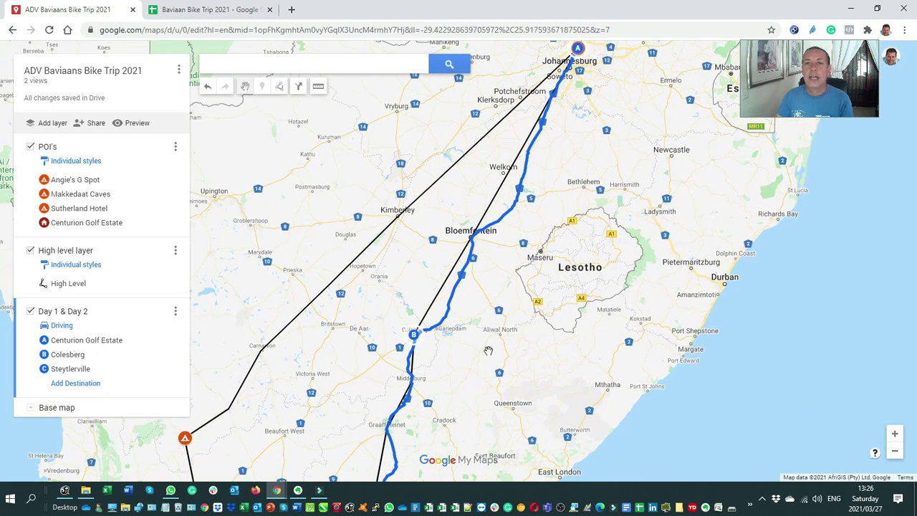
click(443, 289)
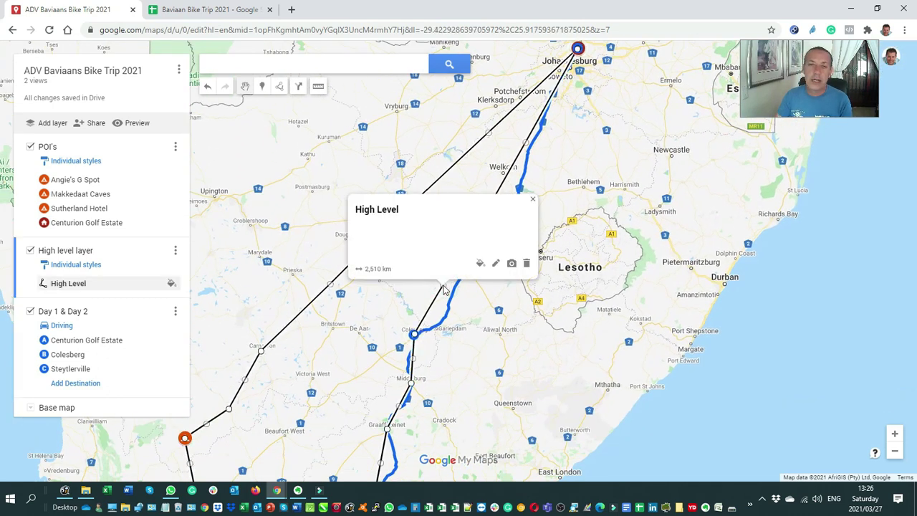
click(532, 200)
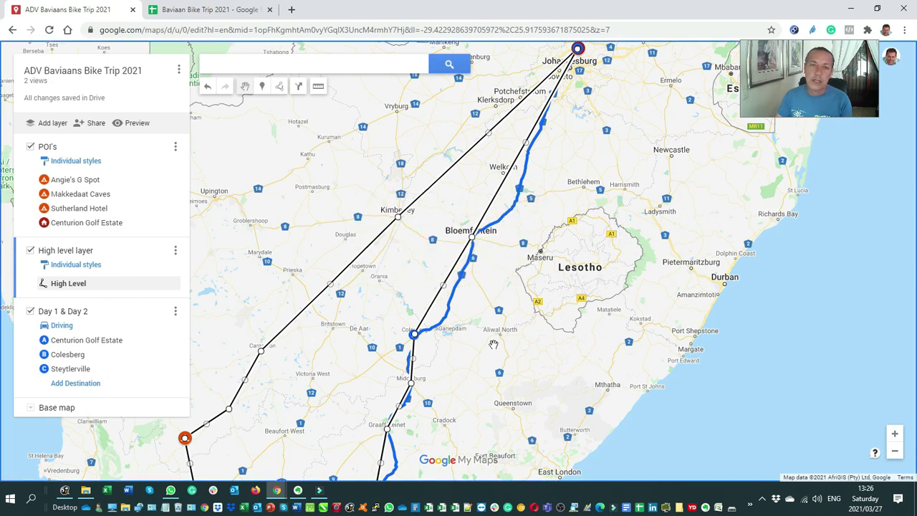
drag(490, 398, 580, 310)
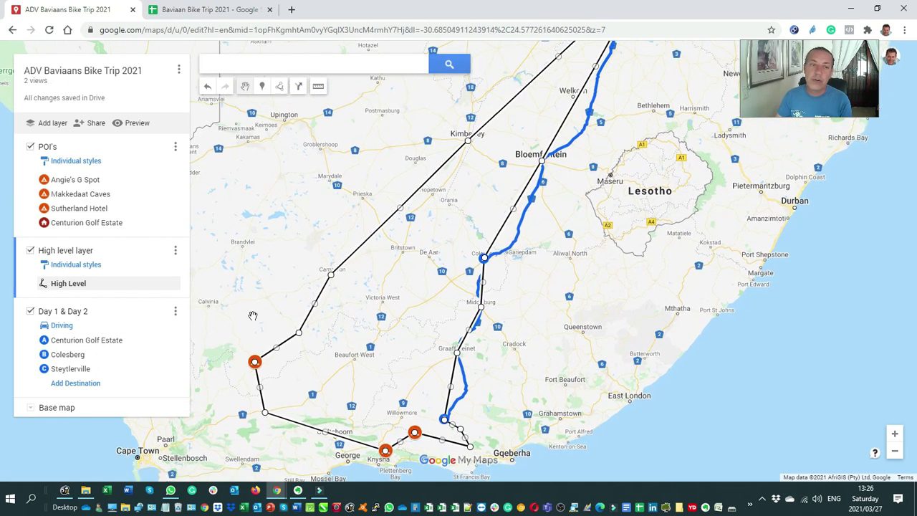
Step: Open the step-by-step directions of the Day 1 & Day 2 layer and check the distance and driving time of each leg
click(175, 313)
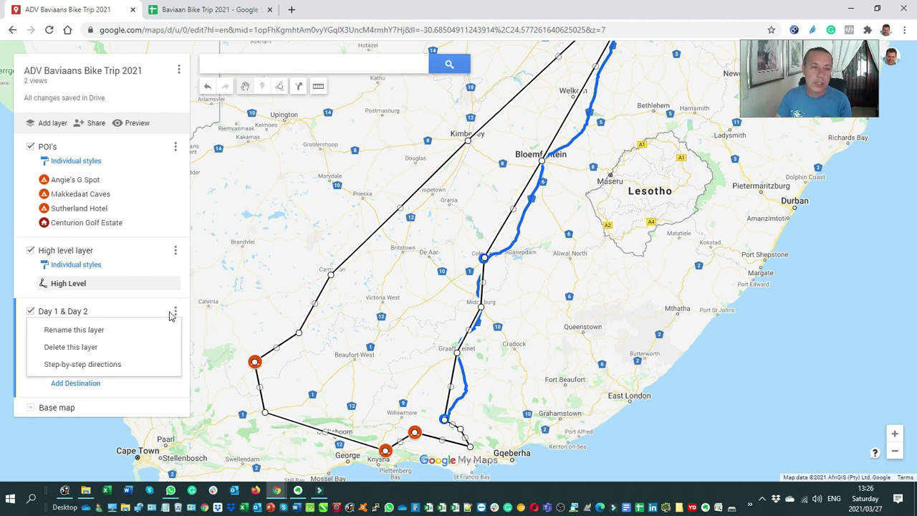
click(82, 364)
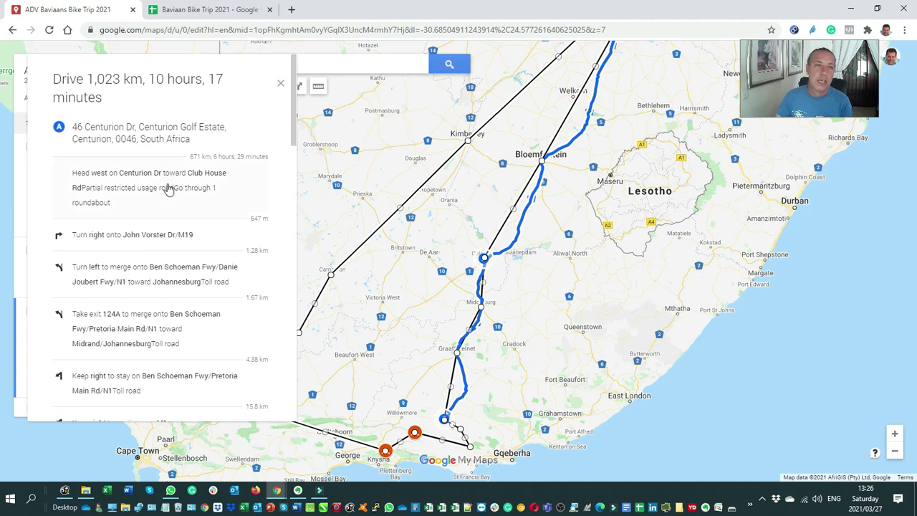
drag(189, 158, 267, 165)
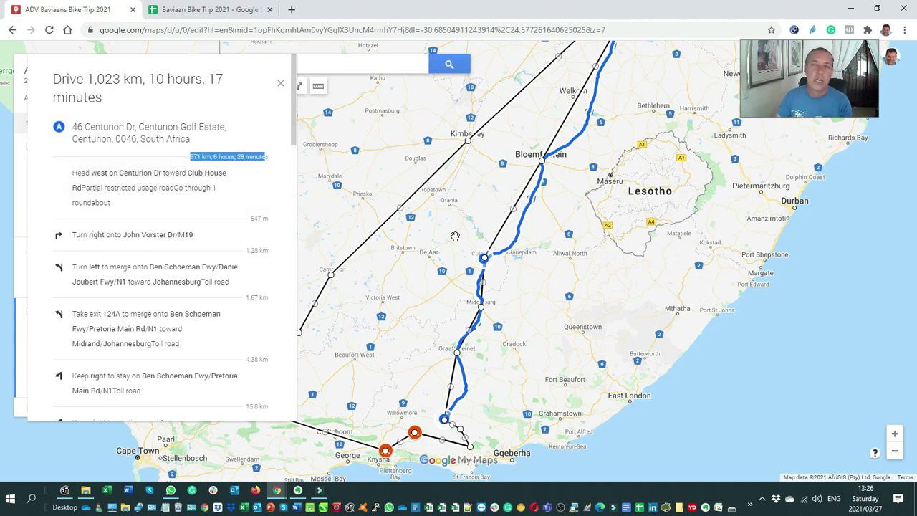
scroll(217, 258, down, 6)
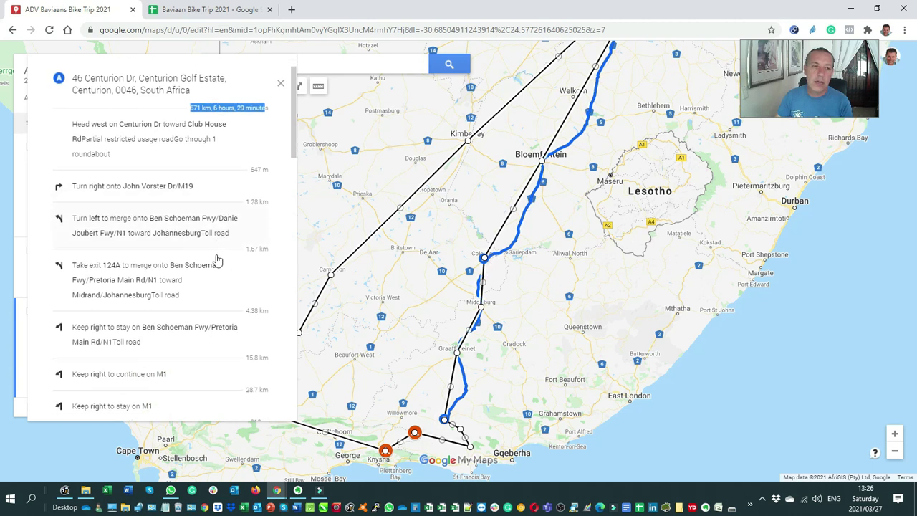
scroll(187, 225, down, 3)
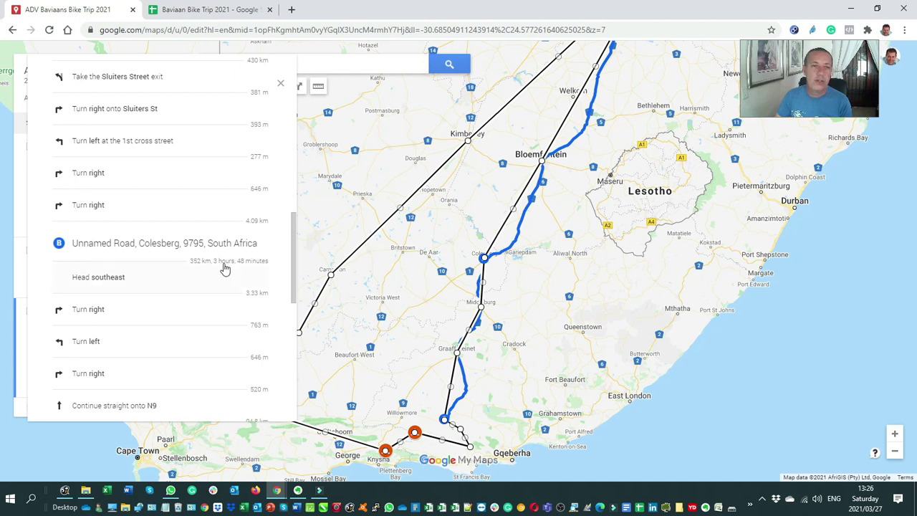
scroll(224, 268, up, 8)
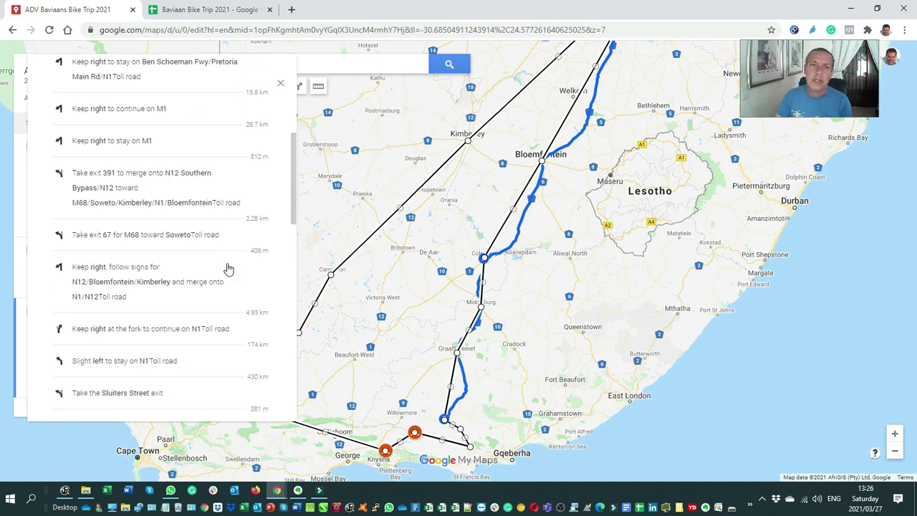
scroll(226, 269, down, 6)
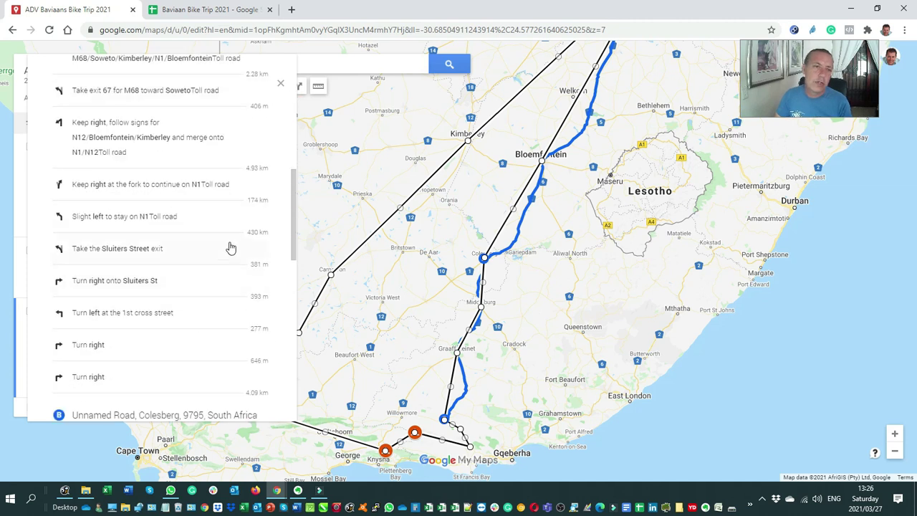
scroll(227, 249, down, 2)
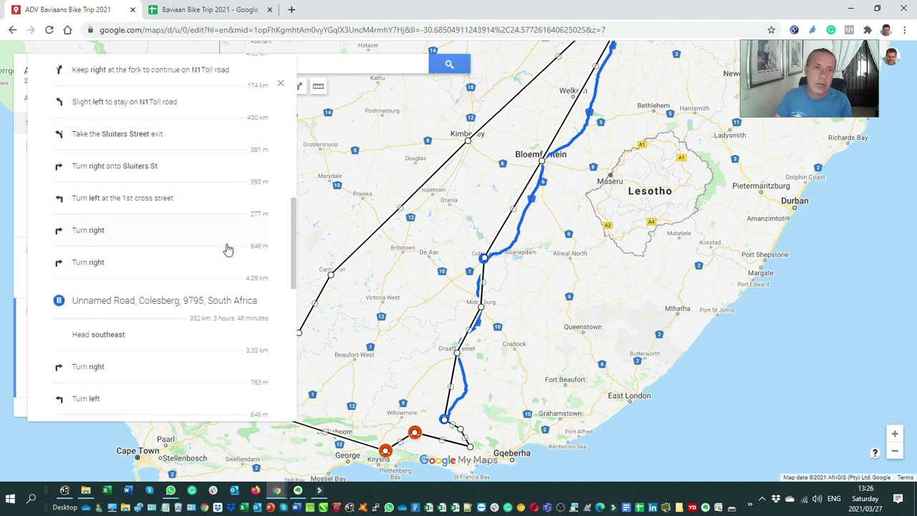
scroll(200, 301, up, 10)
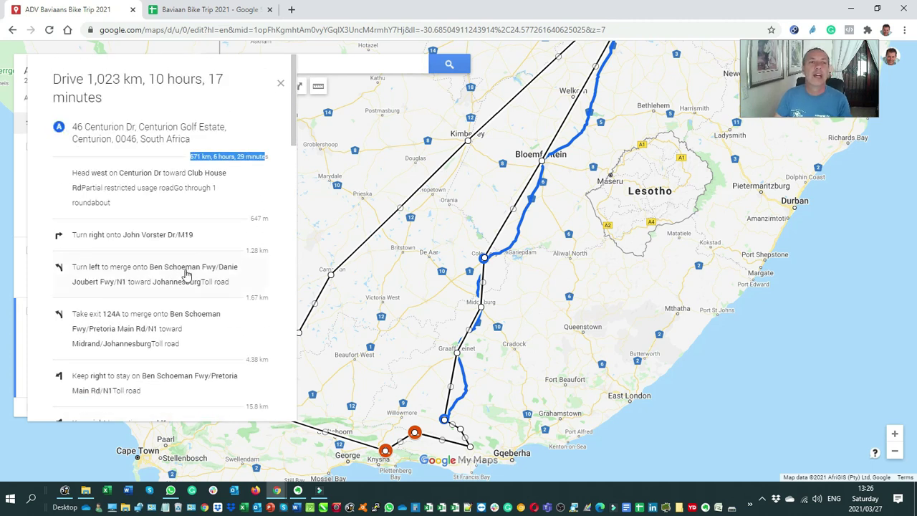
Step: Switch to the Baviaan Bike Trip 2021 spreadsheet in Google Sheets and enter 671 as the Day 1 distance
click(194, 12)
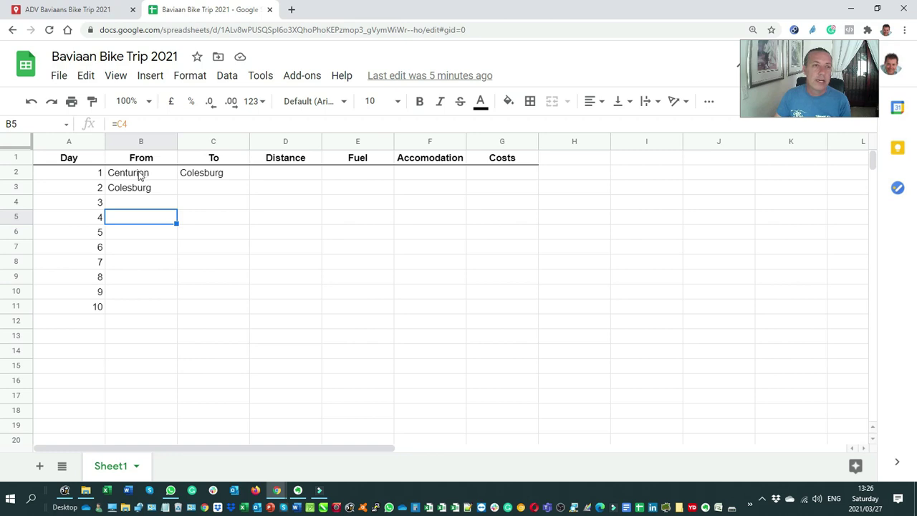
click(281, 173)
text(671)
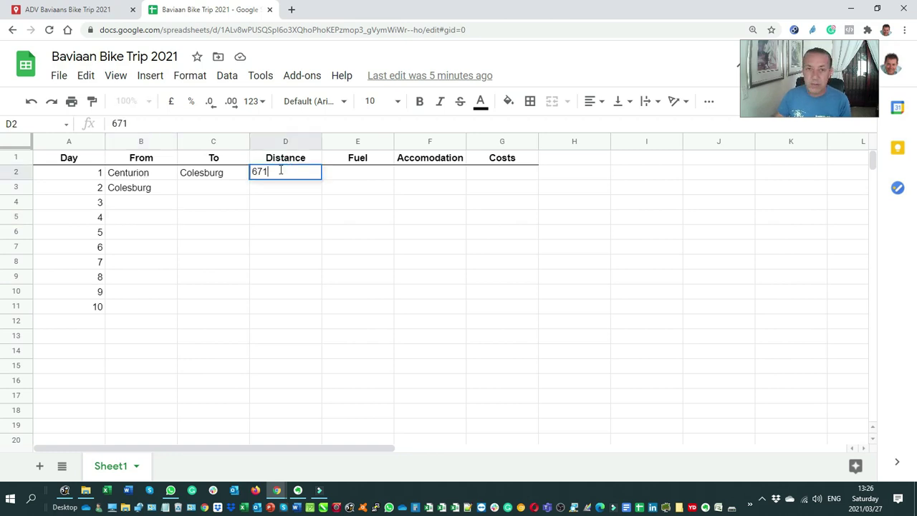
key(Return)
Step: Enter Steytlerville as the Day 2 destination in cell C3
click(203, 189)
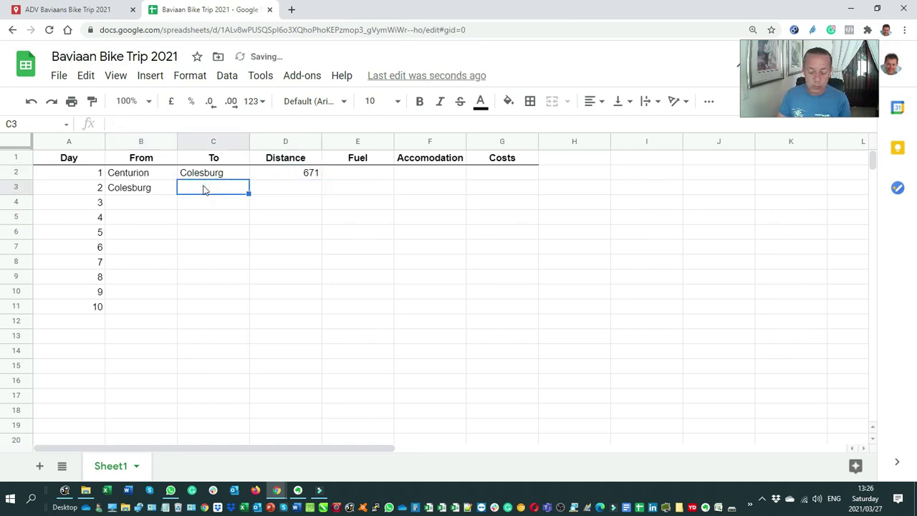
text(Steytler)
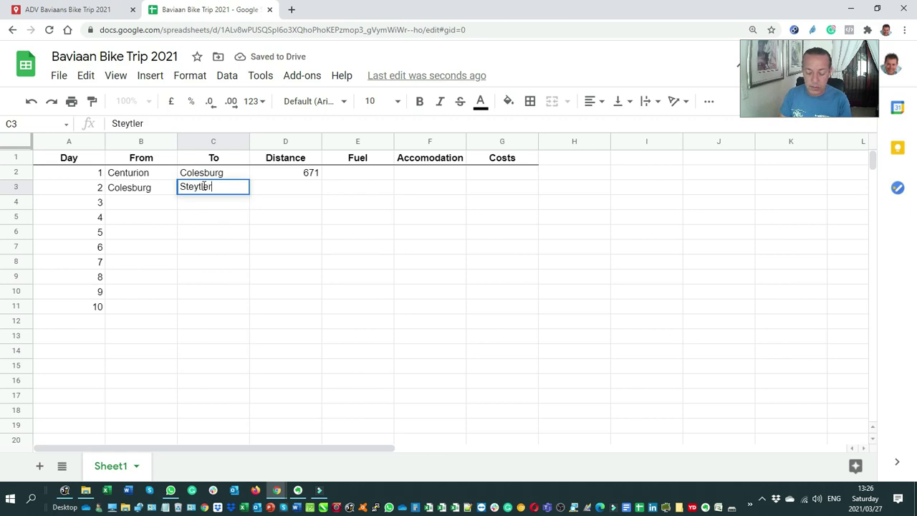
text(ville)
key(Return)
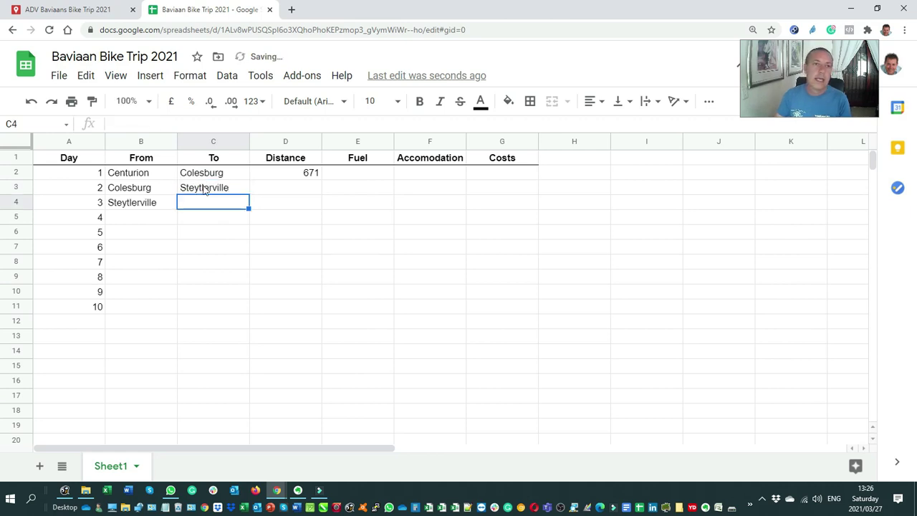
Step: Look up the leg from Colesberg in the Google My Maps directions and enter 352 as the Day 2 distance in the spreadsheet
click(90, 11)
scroll(190, 289, down, 10)
scroll(192, 292, down, 2)
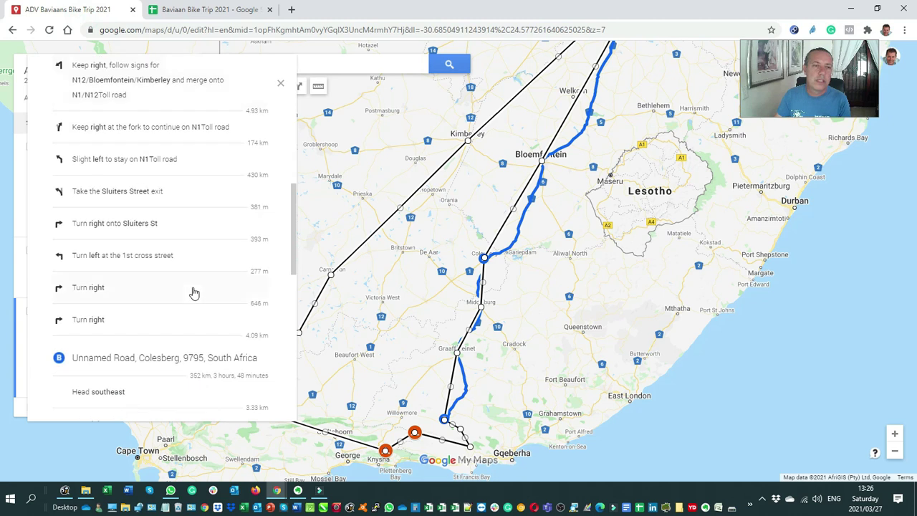
double_click(193, 319)
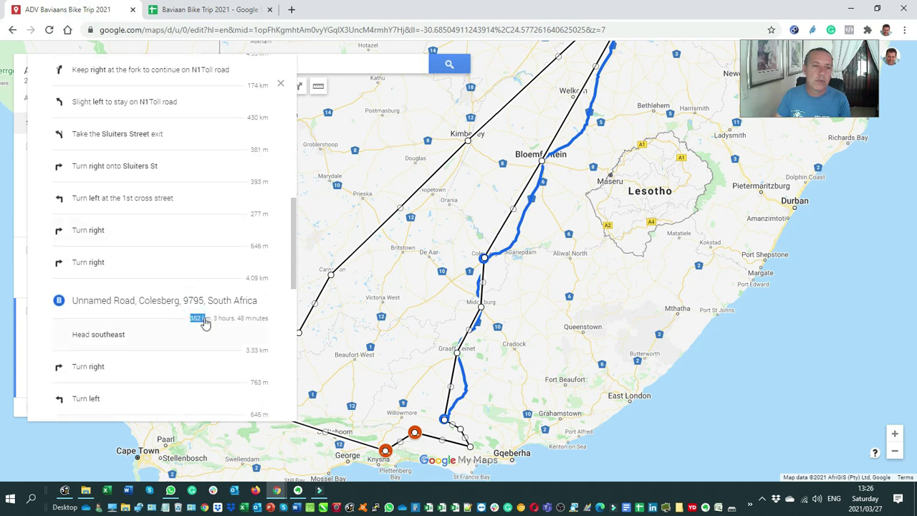
click(191, 10)
click(292, 187)
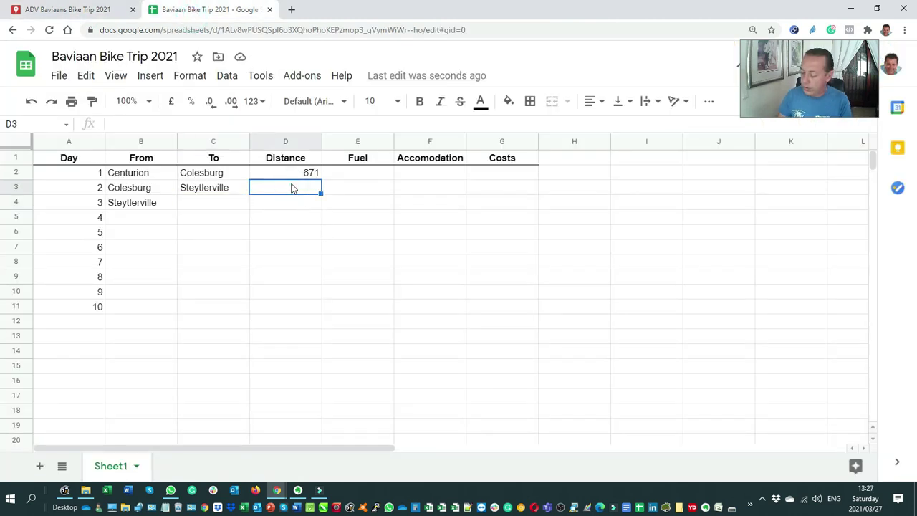
text(352)
key(Return)
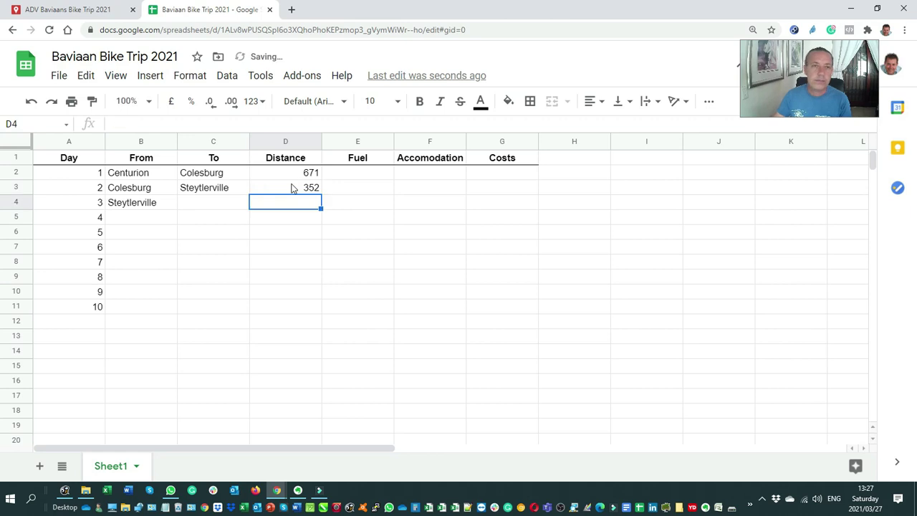
Step: Total the Distance column in cell D17 with a SUM of D2:D16
click(292, 338)
drag(301, 173, 292, 378)
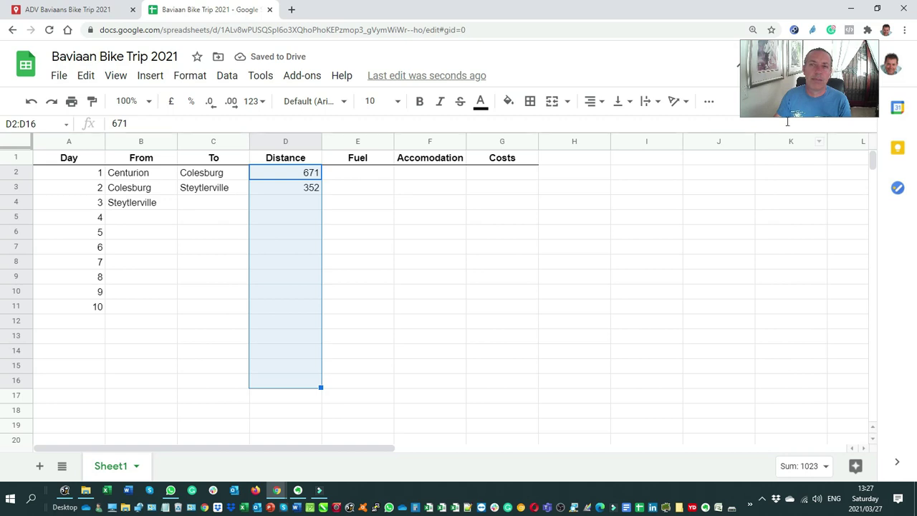
drag(795, 95, 795, 215)
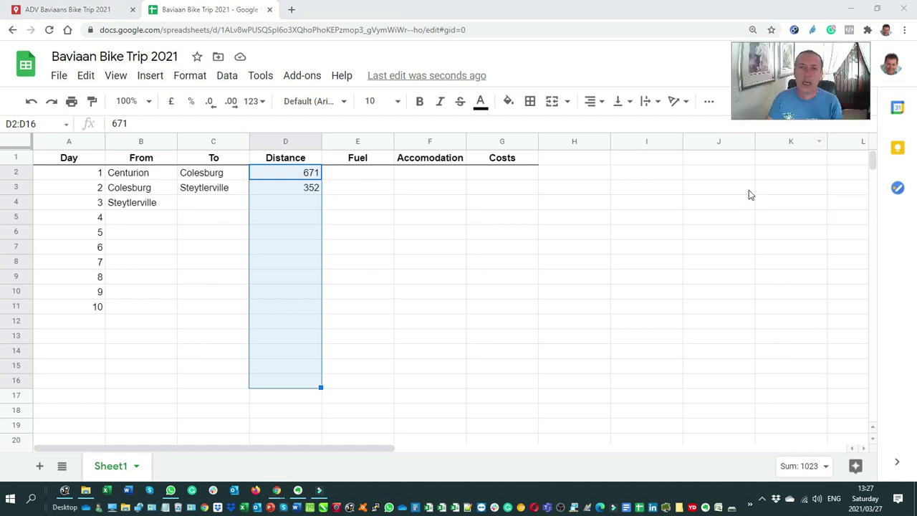
click(709, 101)
click(608, 129)
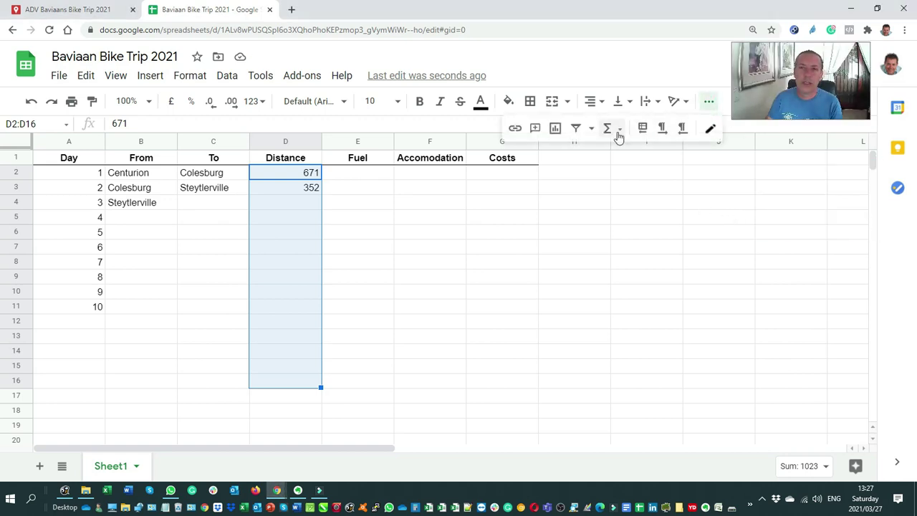
click(620, 154)
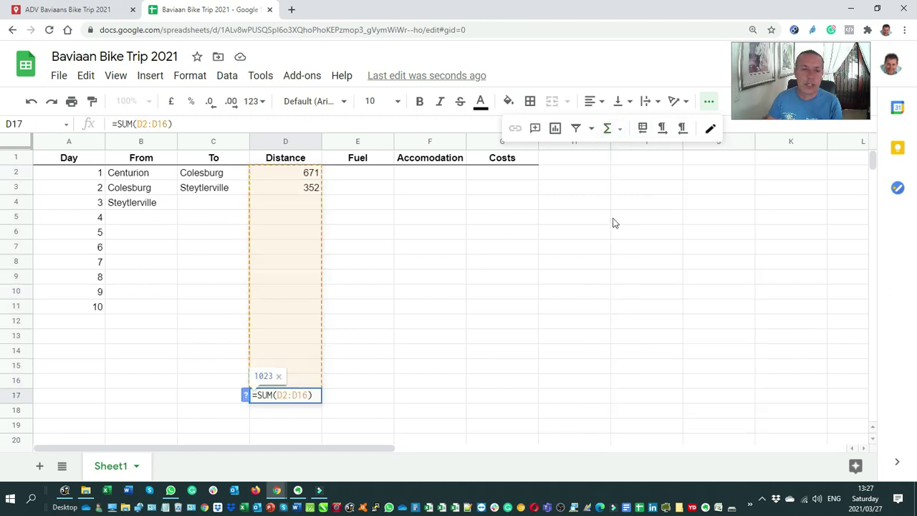
key(Return)
Step: Label the distance sum by entering "Total Distance" in cell C17
click(220, 390)
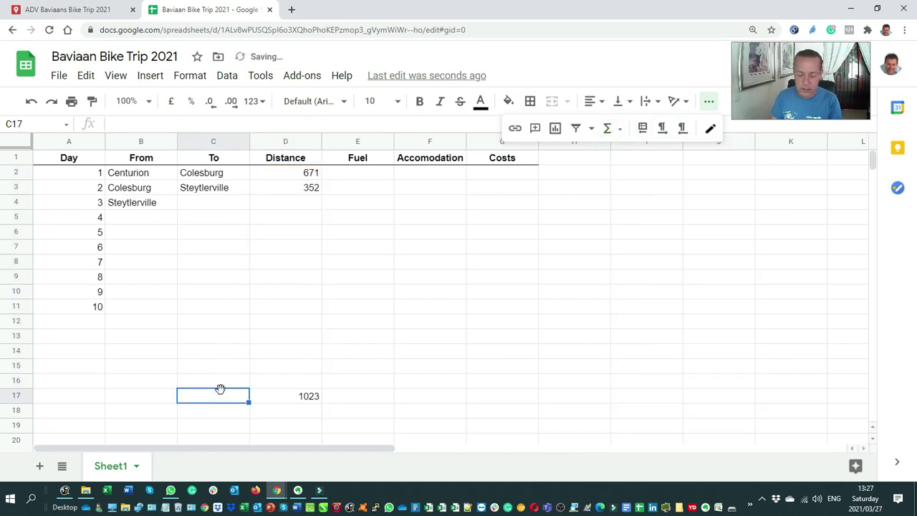
text(Total Distance)
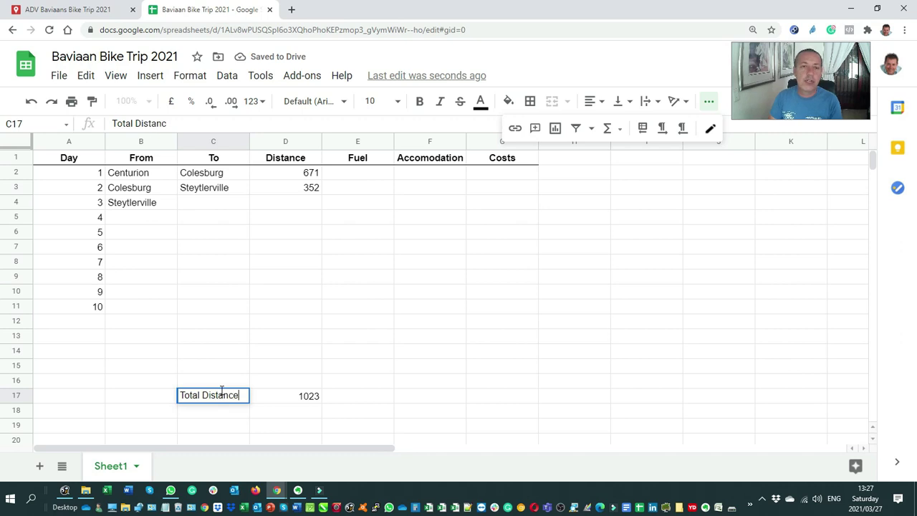
key(Return)
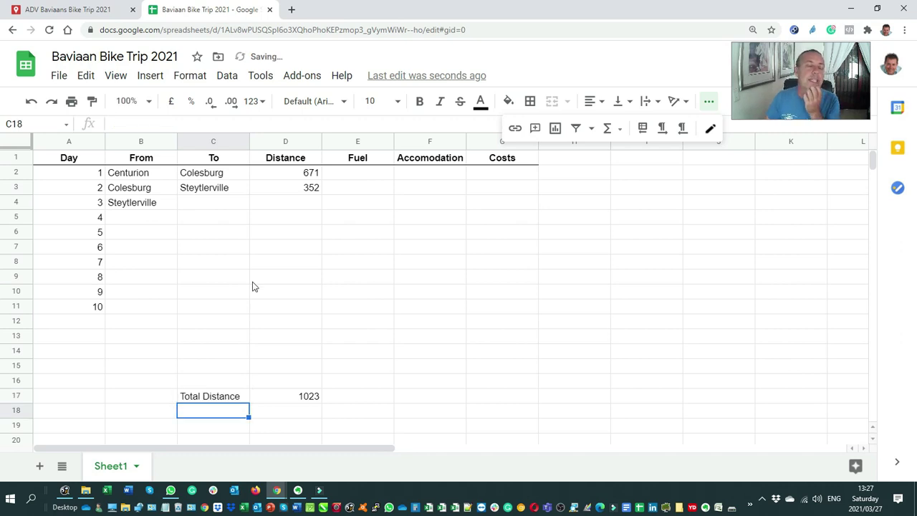
Step: Return to the trip map in Google My Maps, examine the High Level path beyond Steytlerville and close the step-by-step directions
click(196, 206)
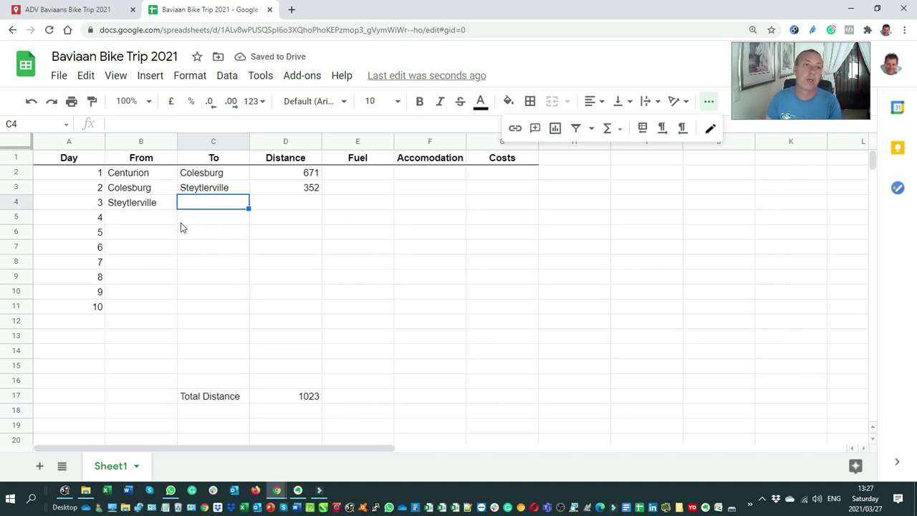
click(94, 12)
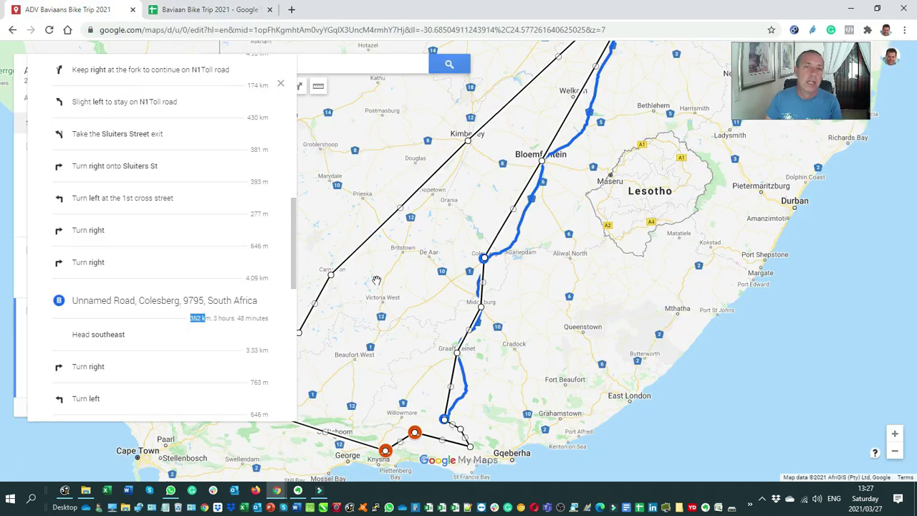
drag(383, 324, 463, 183)
scroll(537, 295, up, 1)
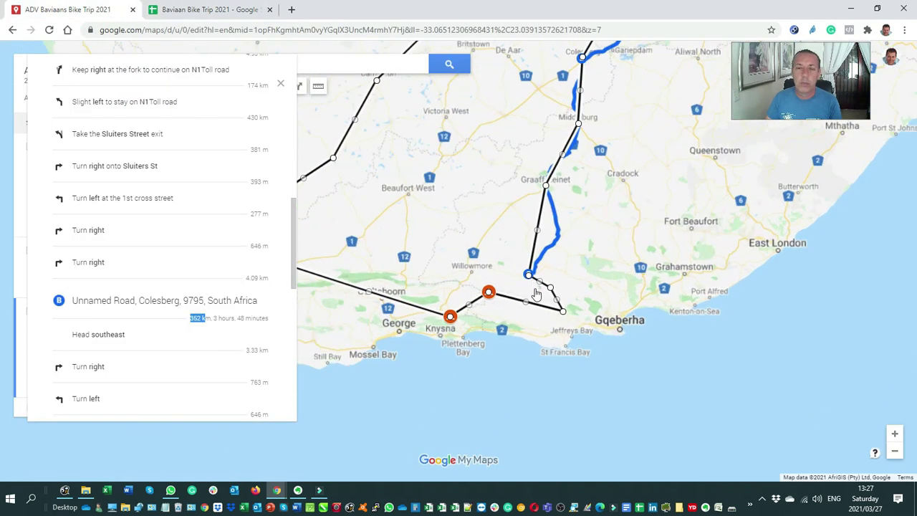
drag(537, 310, 568, 226)
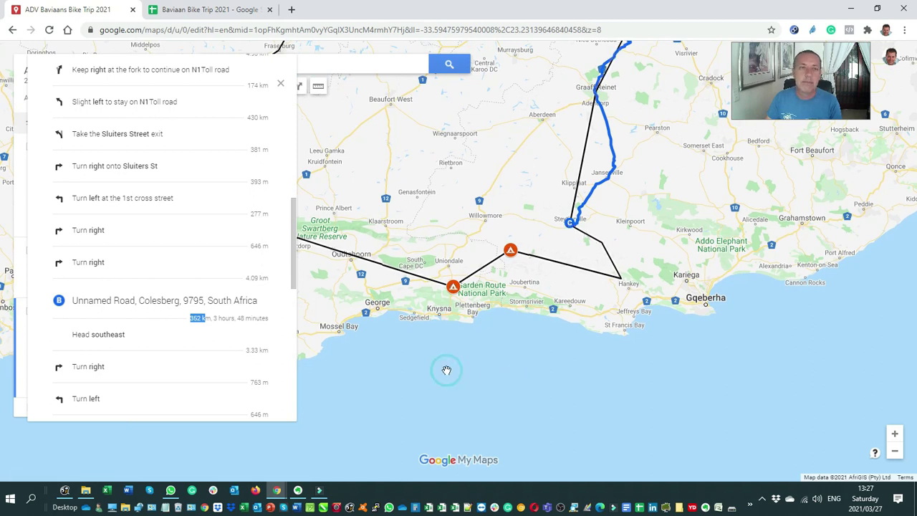
scroll(225, 217, up, 3)
click(280, 83)
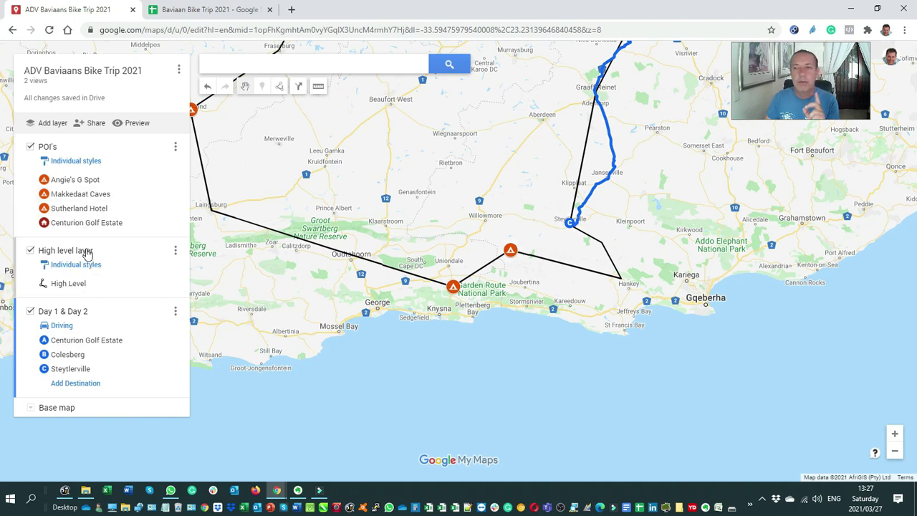
Step: Search for De Rust and add it to the map as a place in the POI's layer
click(22, 197)
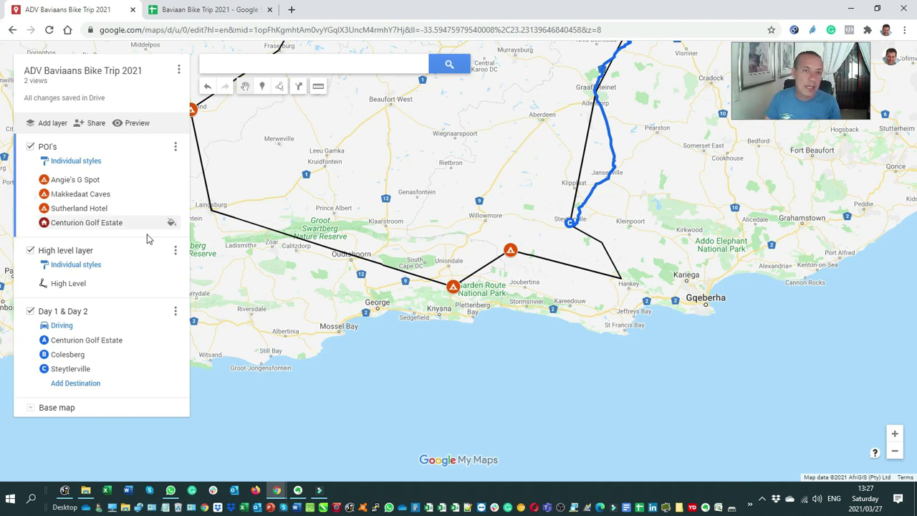
click(242, 65)
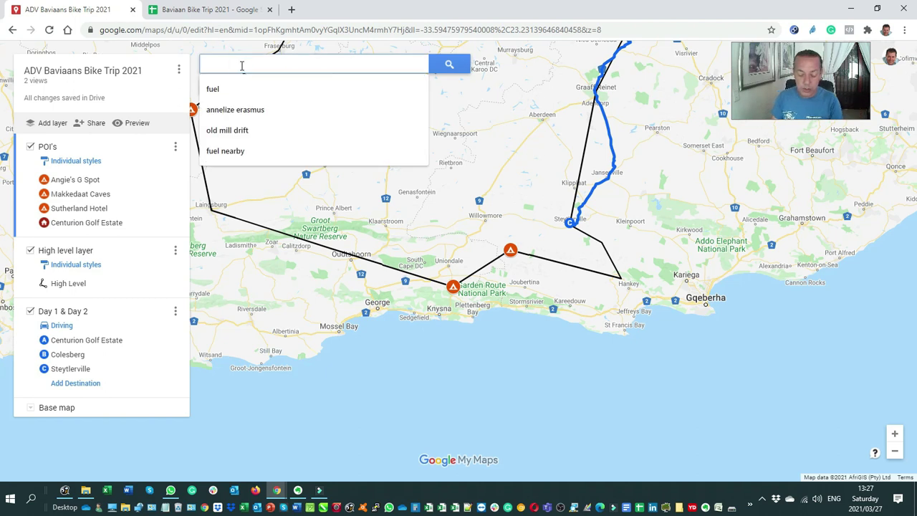
text(de rust)
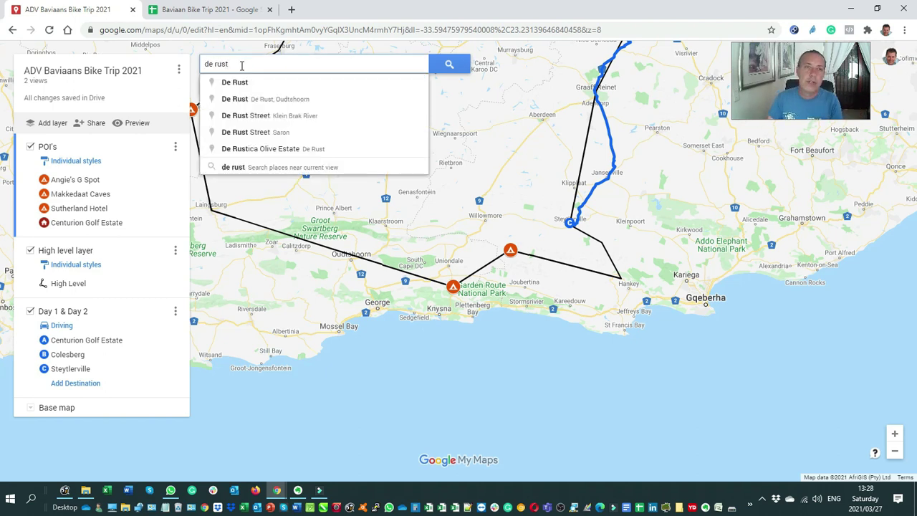
click(243, 83)
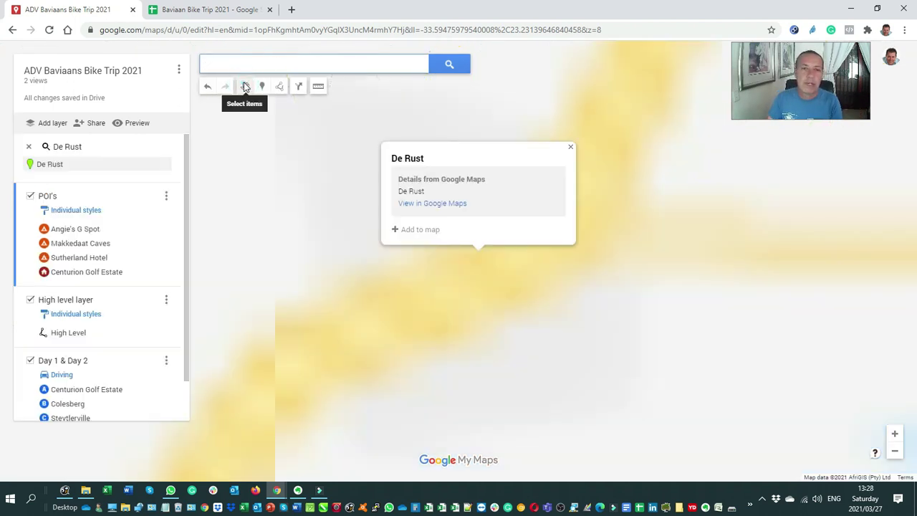
click(430, 230)
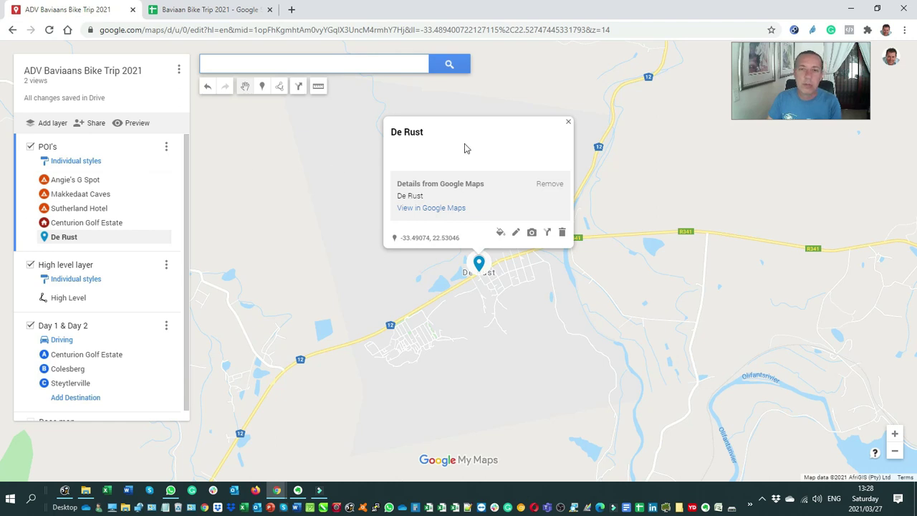
Step: Search for Ronnies Sex Shop in Breede River DC and add it to the map as a place in the POI's layer
click(567, 123)
scroll(495, 343, down, 2)
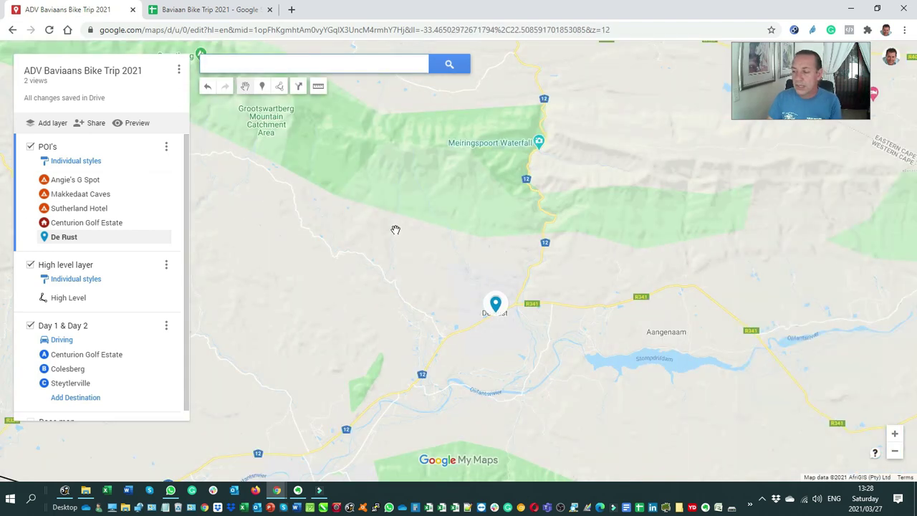
click(246, 66)
text(ro)
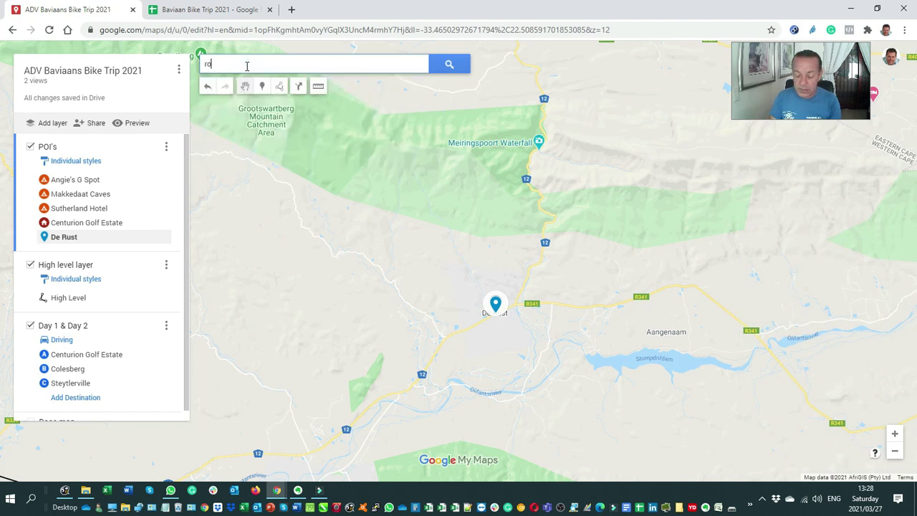
text(nnie)
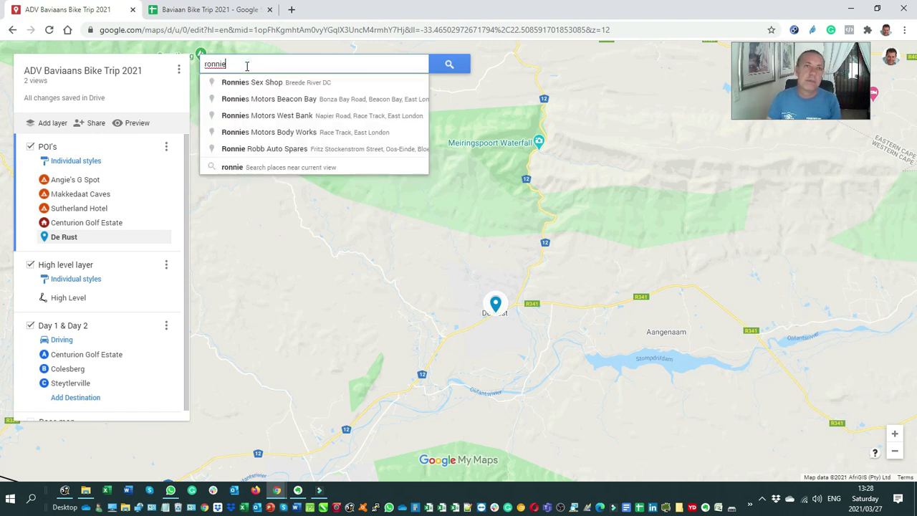
click(255, 83)
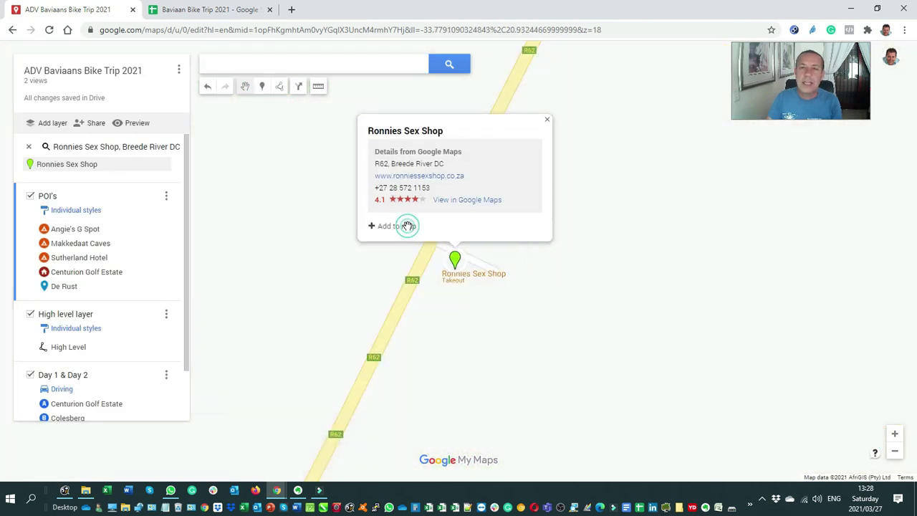
click(407, 226)
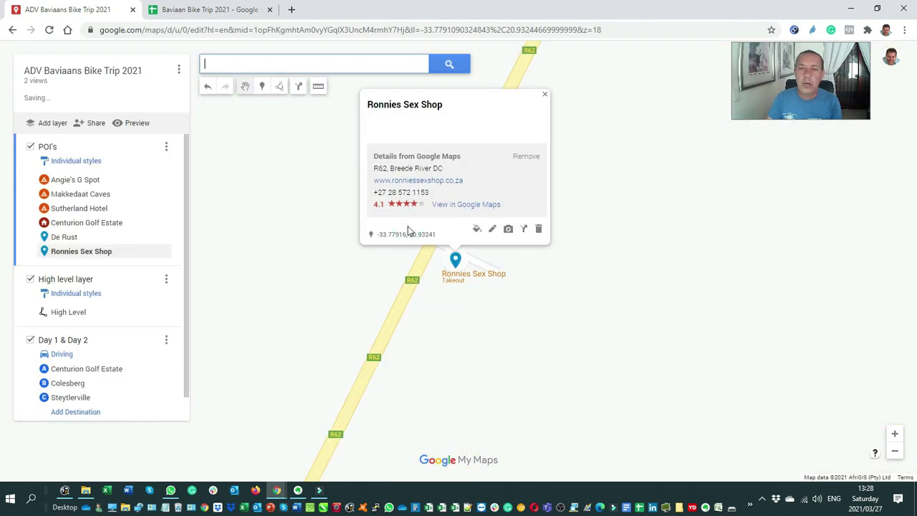
scroll(358, 316, down, 2)
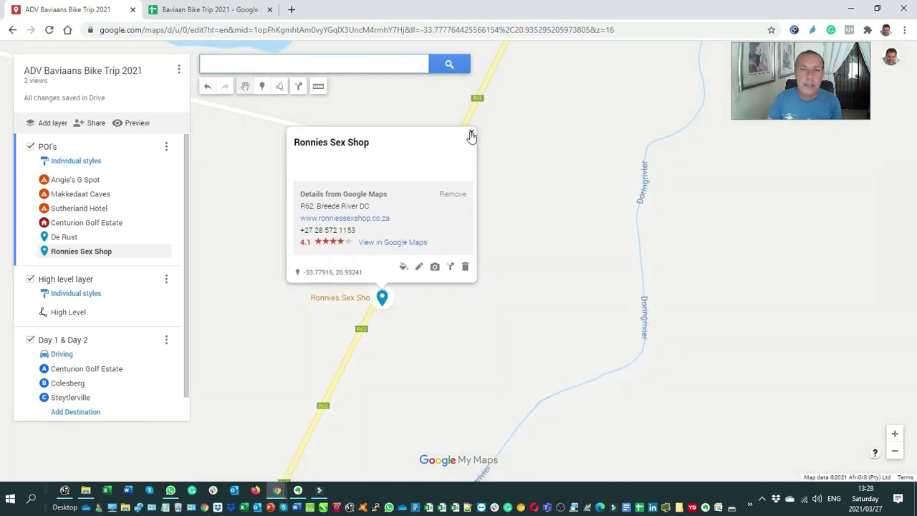
click(473, 134)
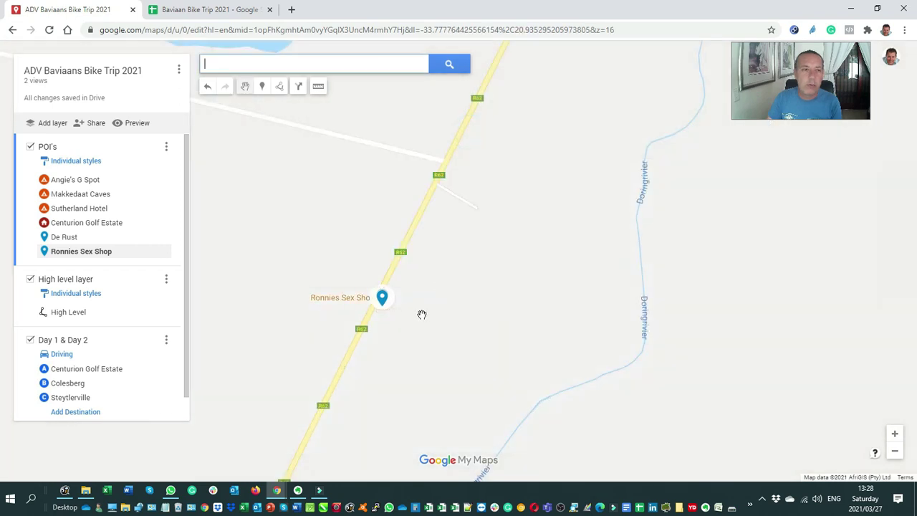
Step: Examine where Ronnies Sex Shop and De Rust lie relative to the High Level path and the Day 1 & Day 2 route
scroll(417, 319, down, 3)
scroll(415, 344, down, 2)
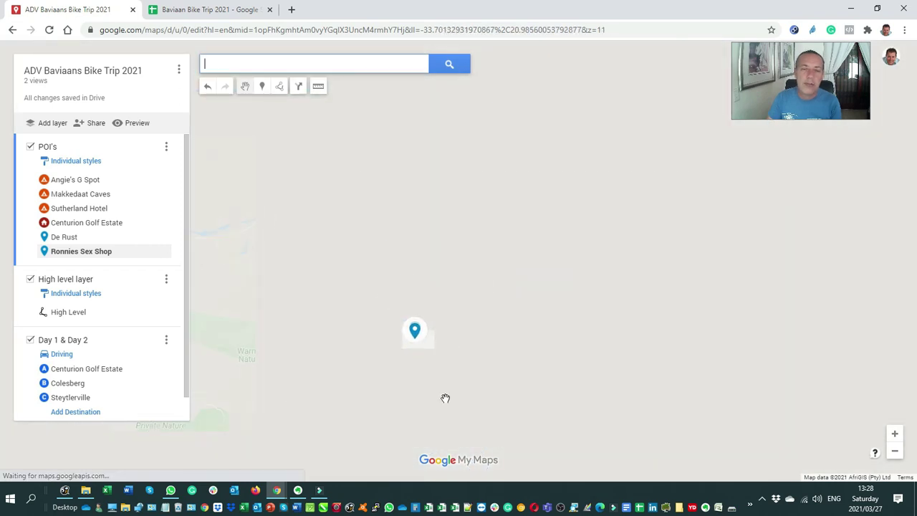
scroll(447, 315, down, 3)
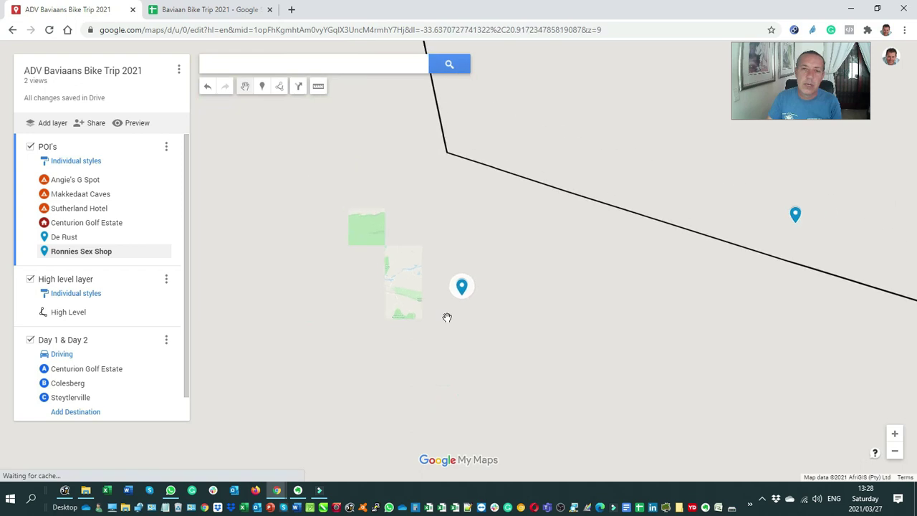
scroll(526, 303, up, 1)
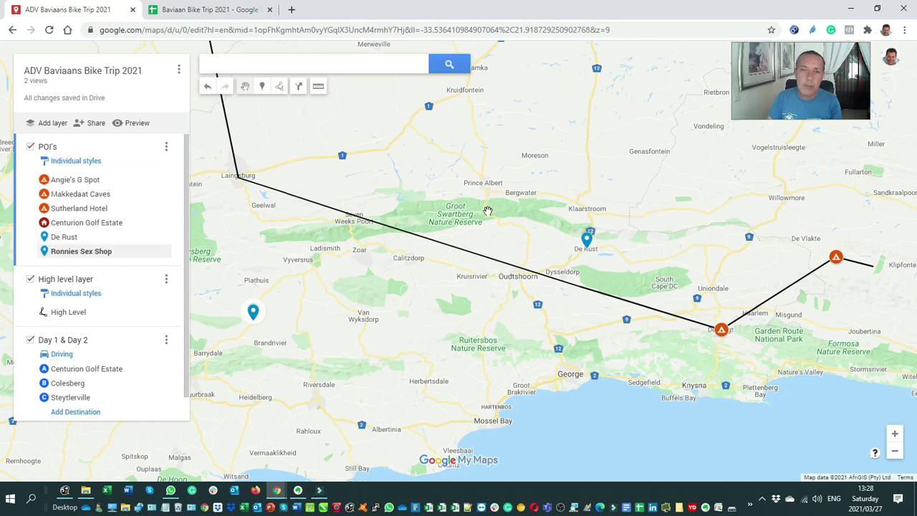
click(274, 65)
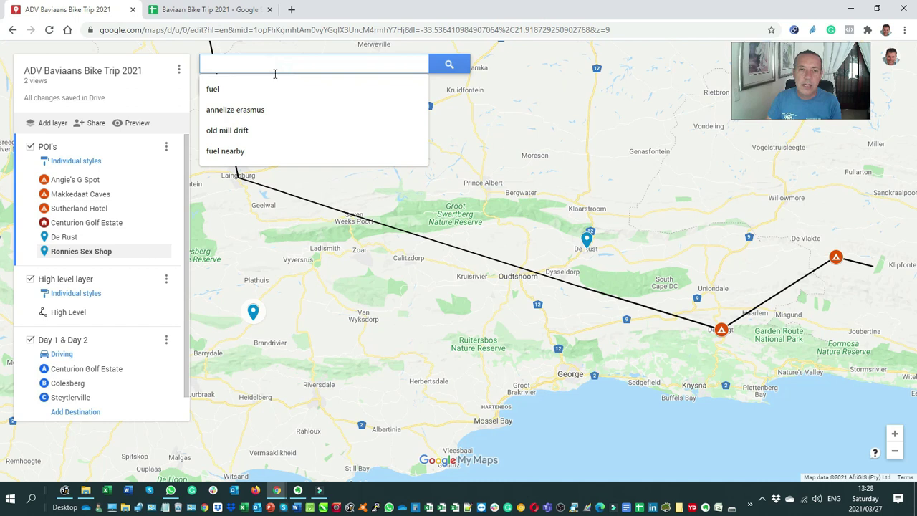
scroll(290, 329, down, 1)
scroll(296, 335, down, 1)
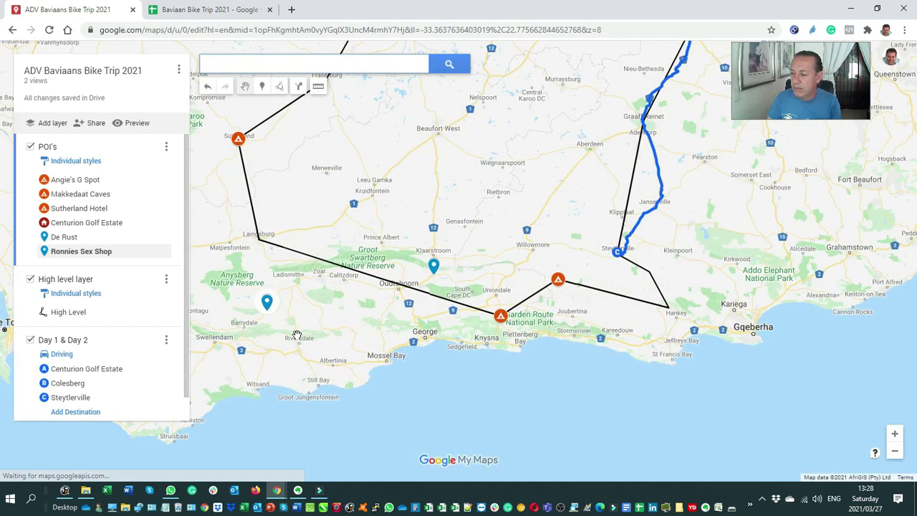
drag(313, 307, 364, 343)
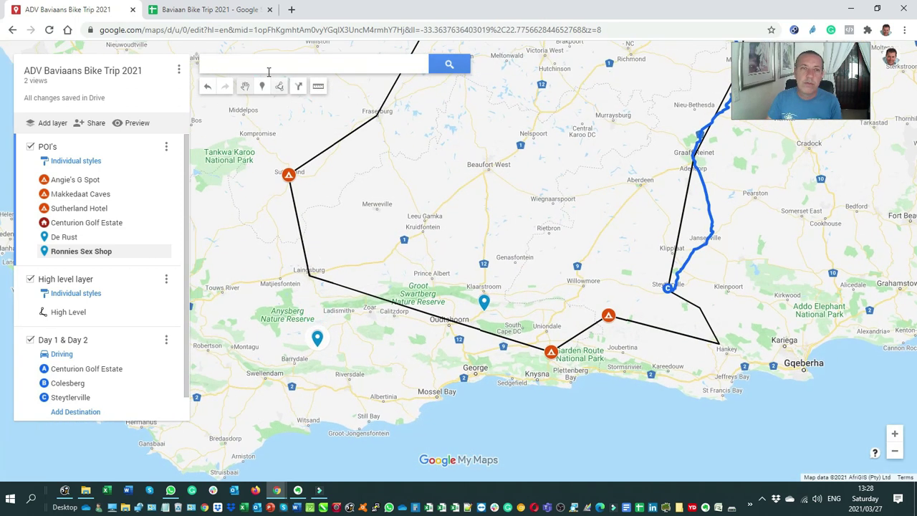
Step: Search for the town of Patensie and add it to the map as a place in the POI's layer
click(262, 65)
text(pate)
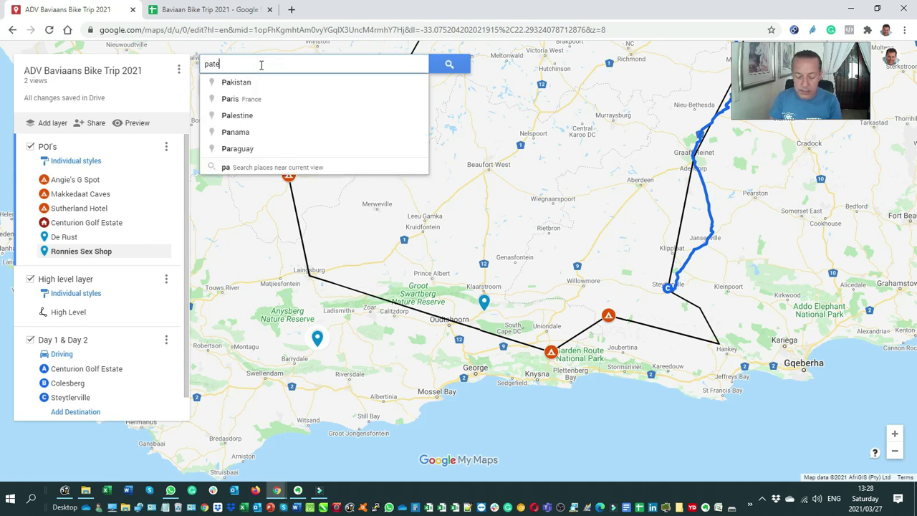
text(nsie)
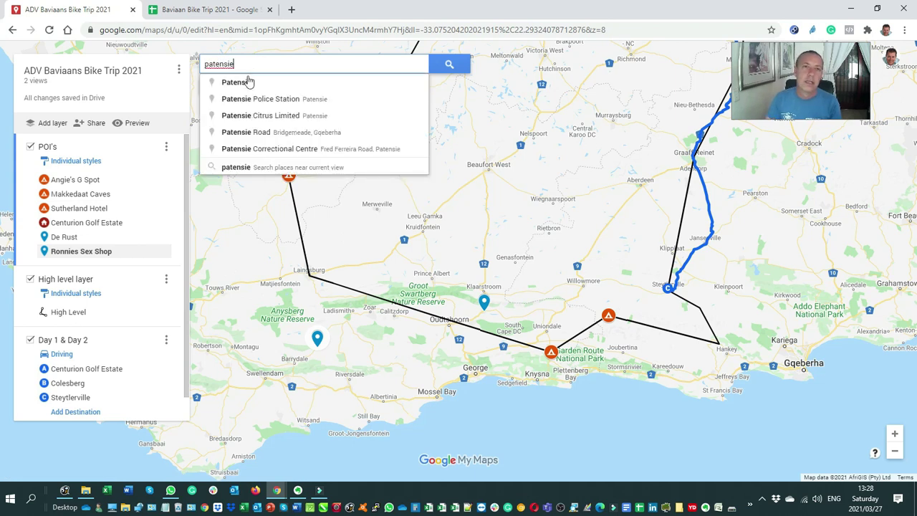
click(242, 88)
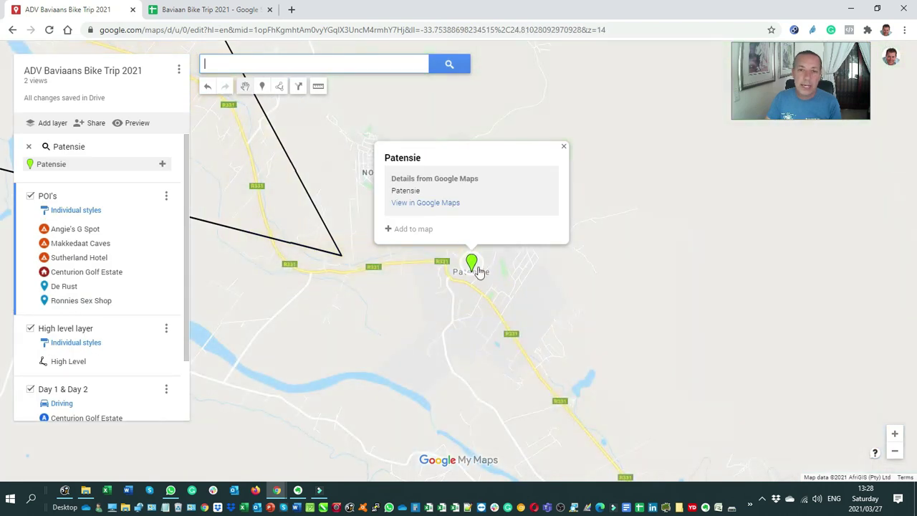
click(410, 228)
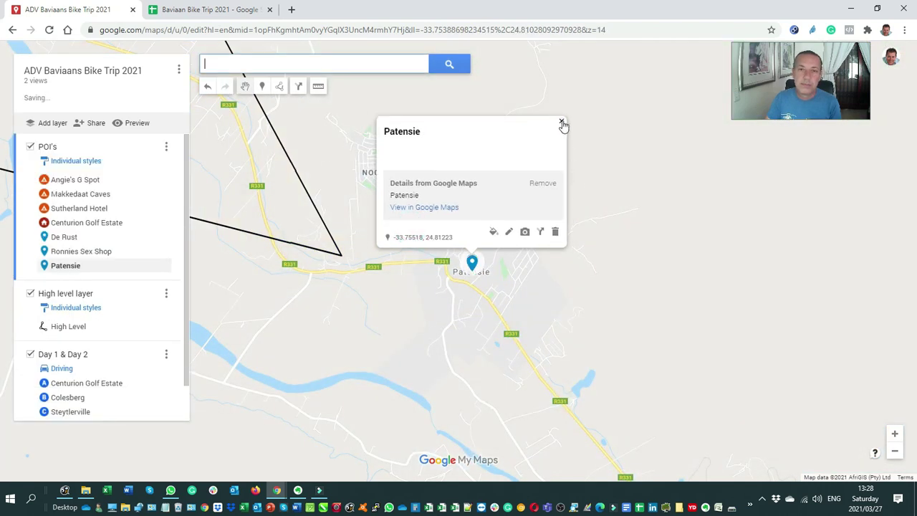
click(561, 123)
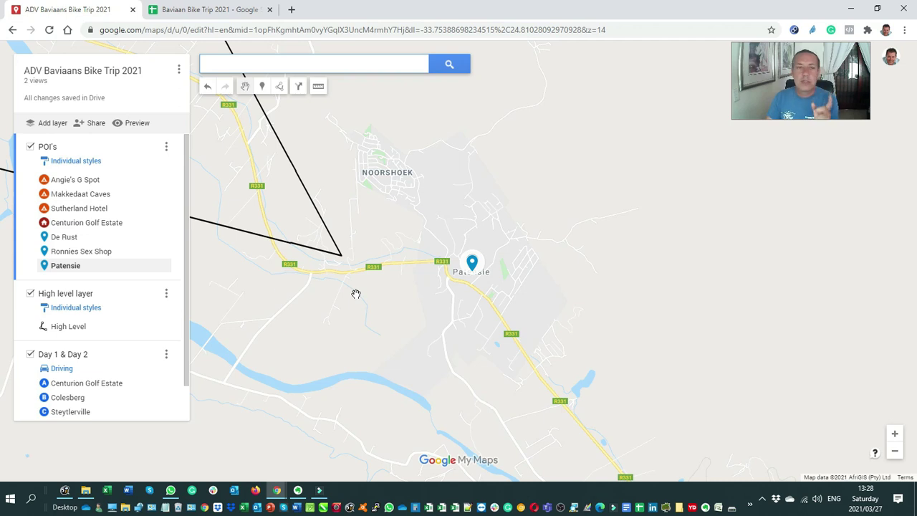
Step: Change the Patensie marker to the fuel pump icon and colour it dark green
click(162, 266)
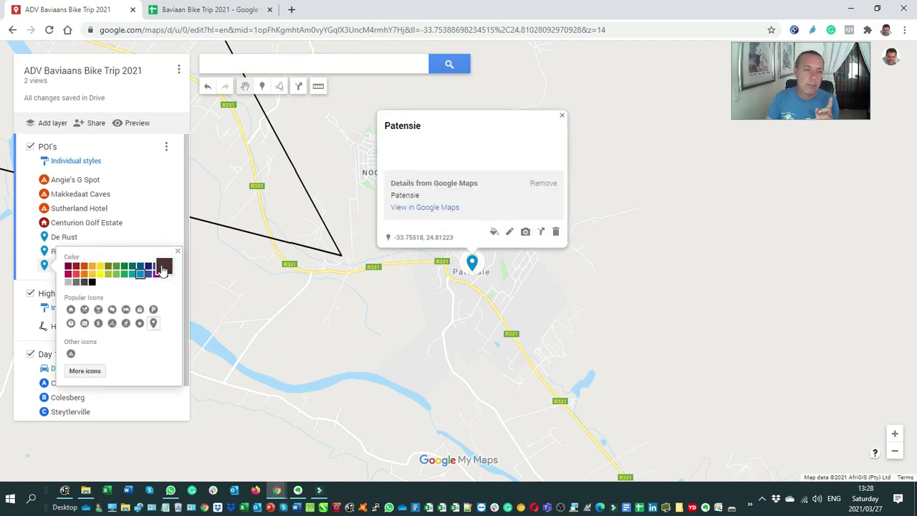
click(84, 371)
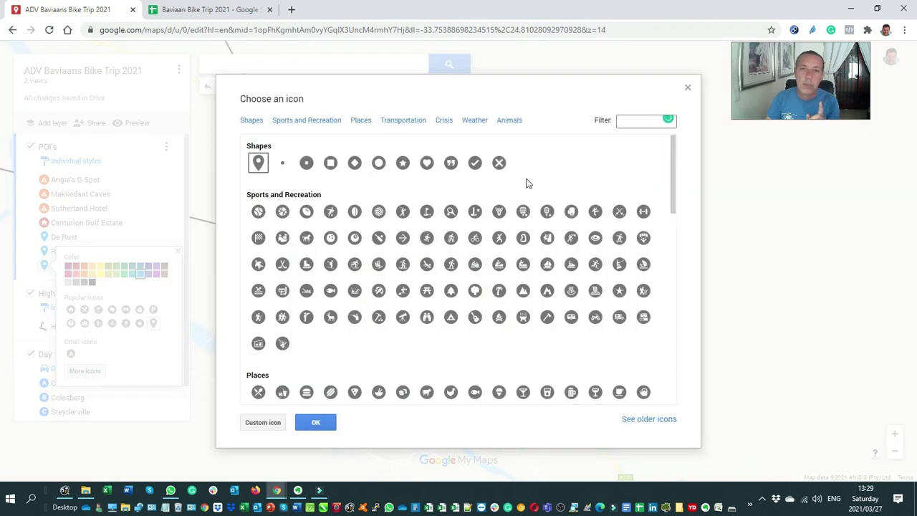
click(633, 123)
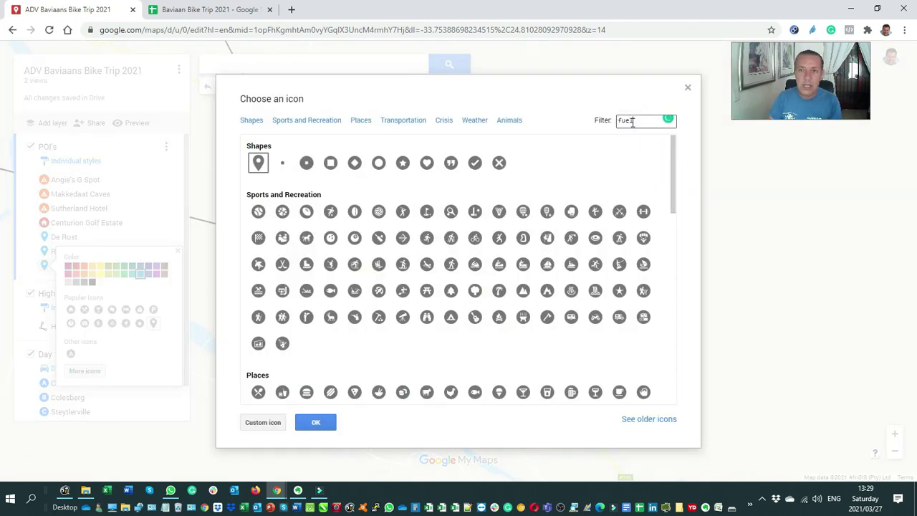
text(fuel)
click(258, 208)
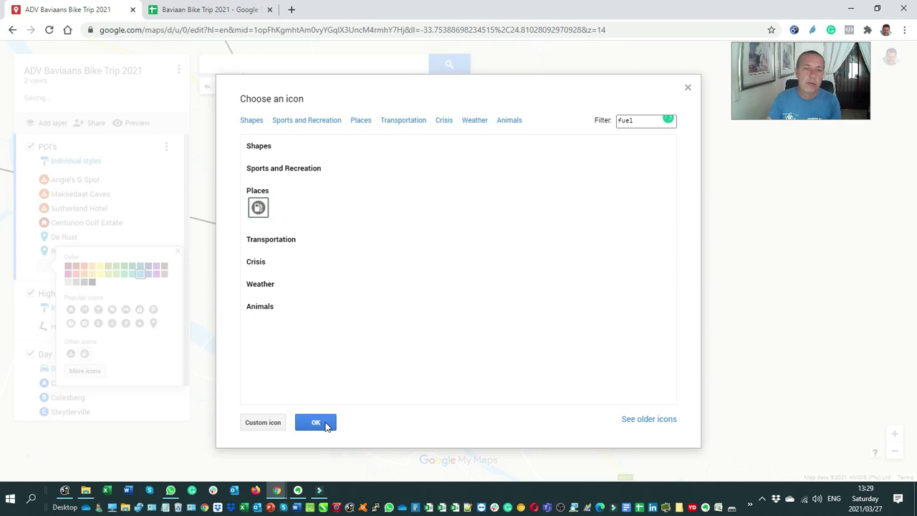
click(316, 423)
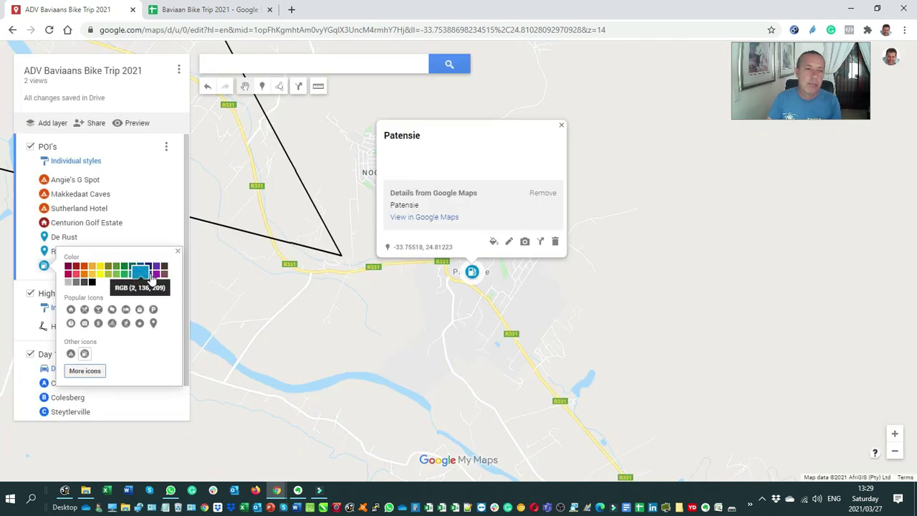
click(124, 270)
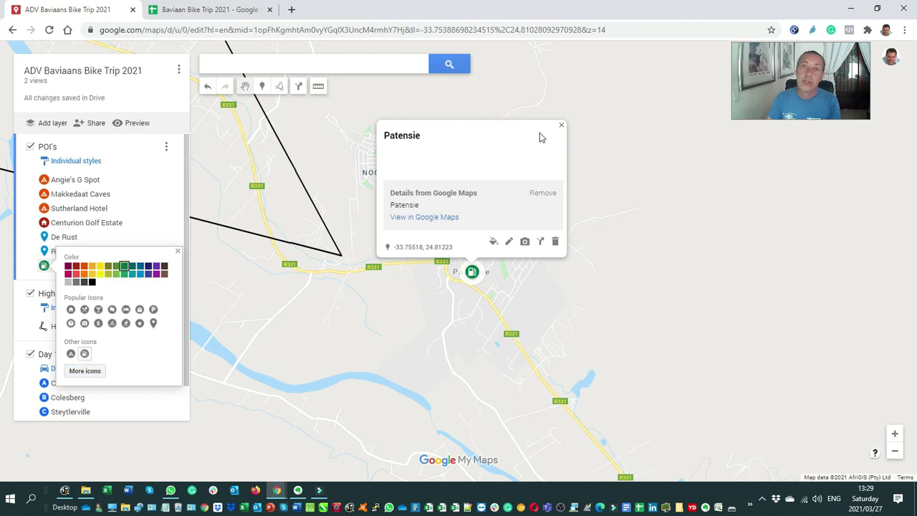
click(561, 126)
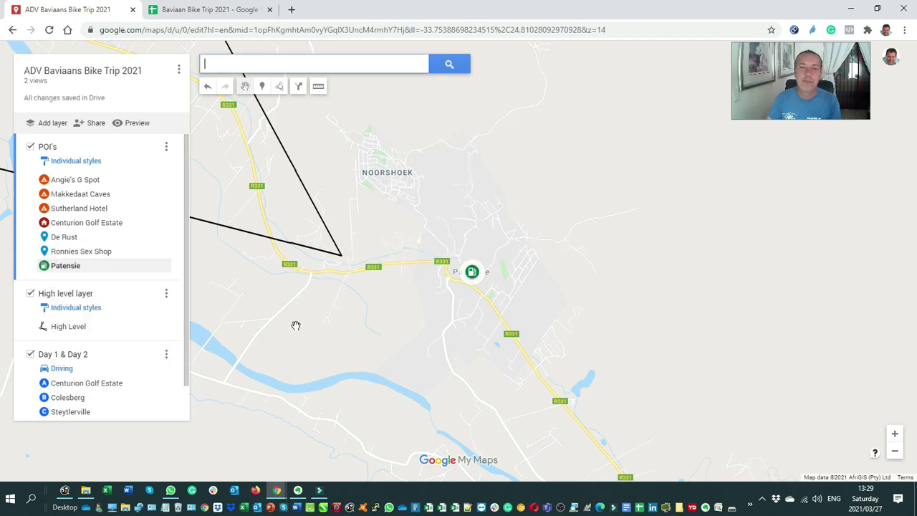
Step: Examine the Leeu-Gamka Dam search result and its surroundings, clear the result and review the wider trip area
scroll(297, 323, down, 2)
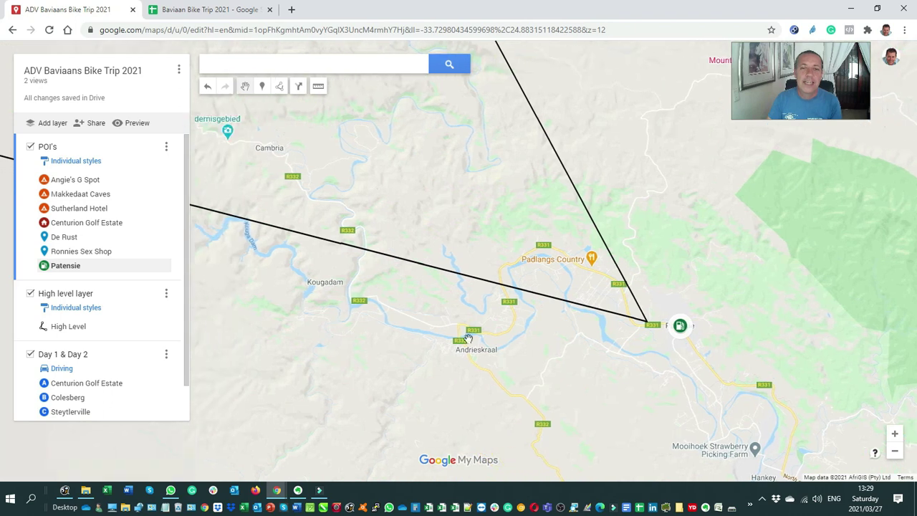
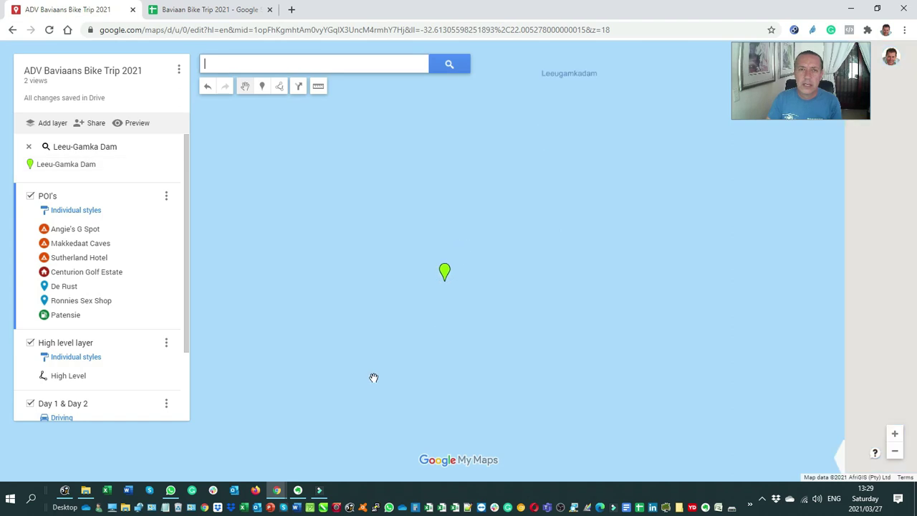
scroll(354, 394, up, 2)
scroll(551, 293, down, 2)
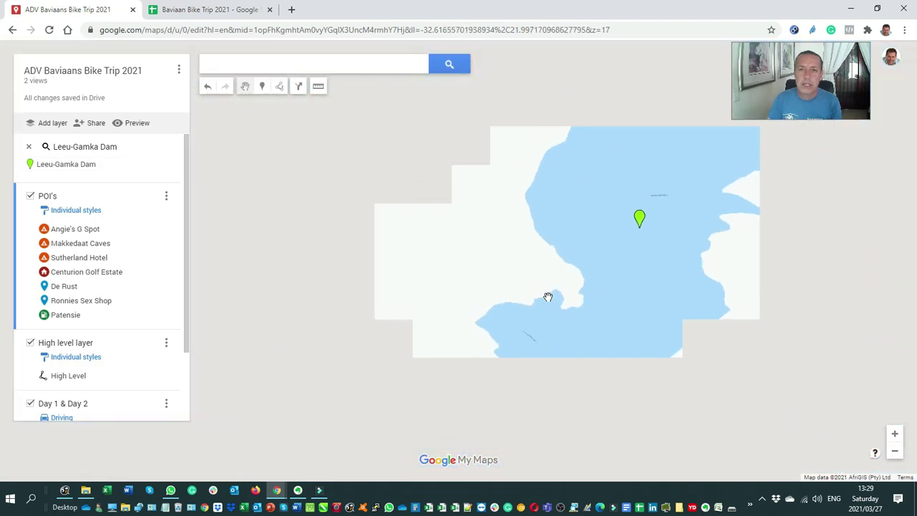
drag(547, 341, 569, 238)
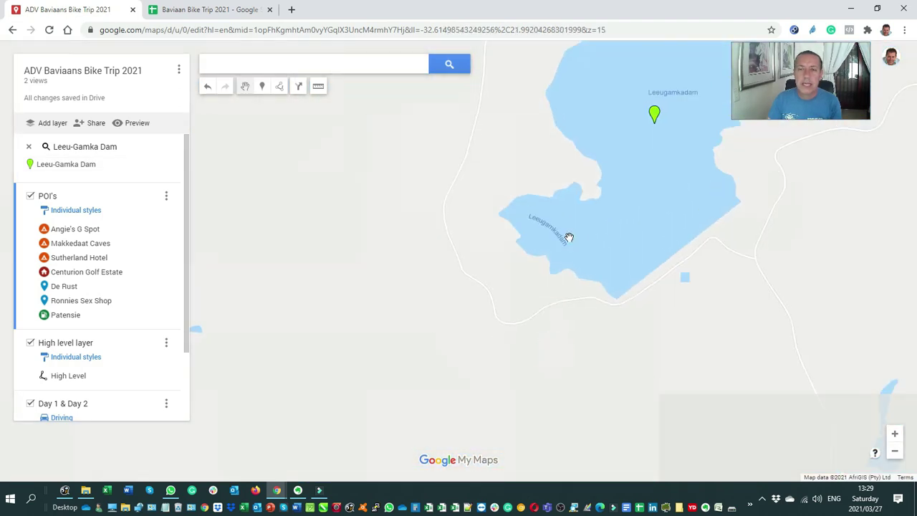
scroll(579, 236, down, 1)
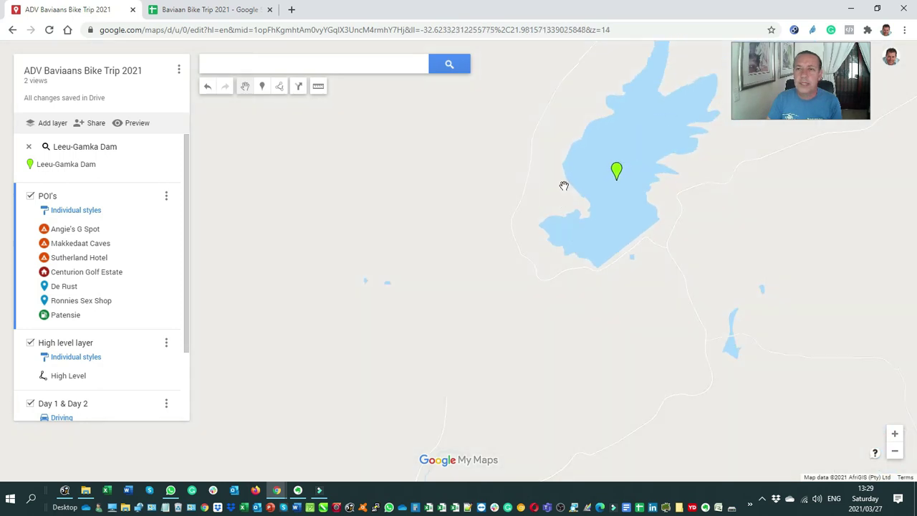
drag(563, 186, 526, 339)
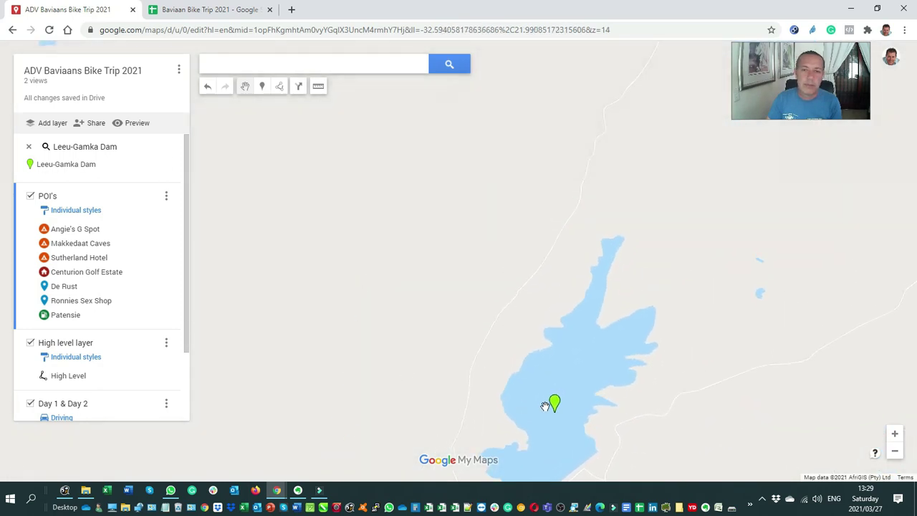
click(29, 147)
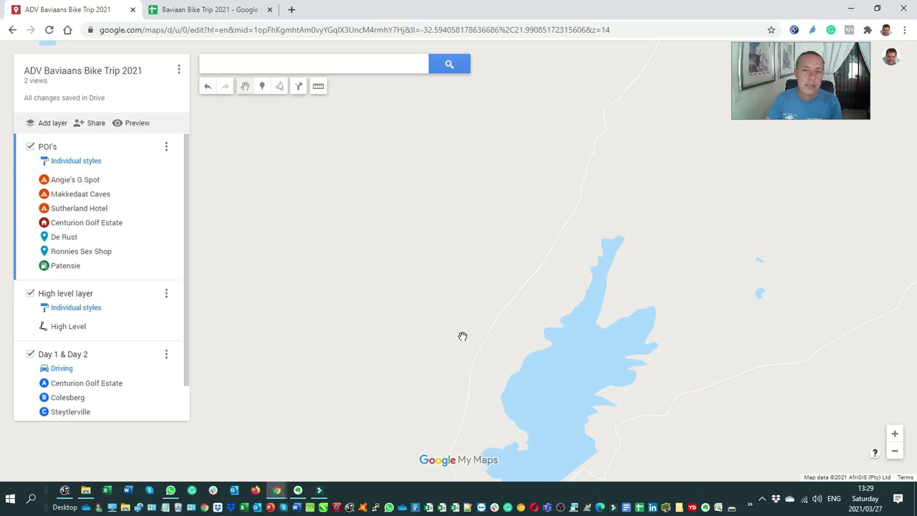
scroll(446, 403, down, 1)
drag(447, 400, 440, 265)
scroll(428, 309, down, 3)
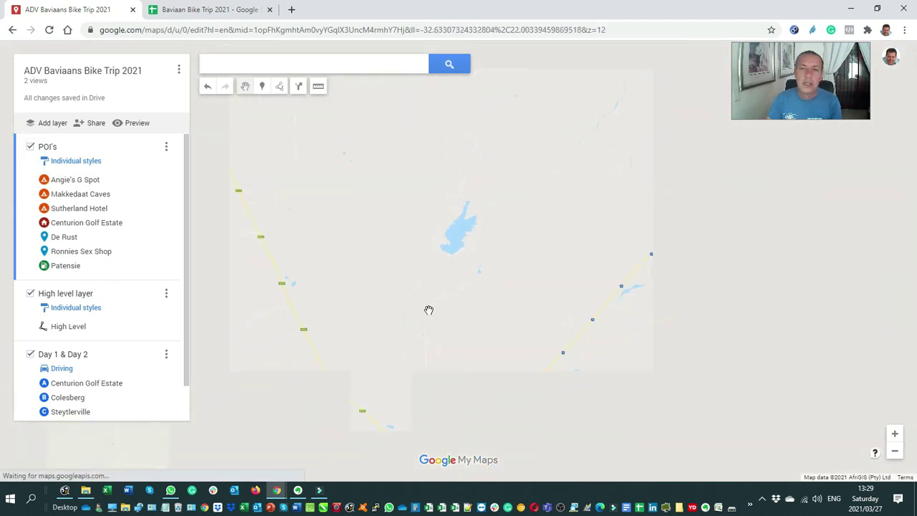
scroll(428, 309, down, 1)
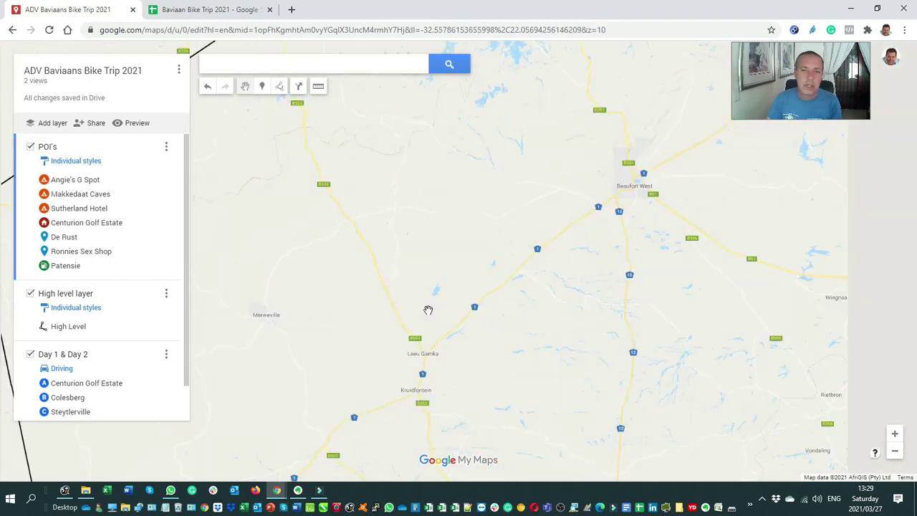
scroll(433, 362, down, 1)
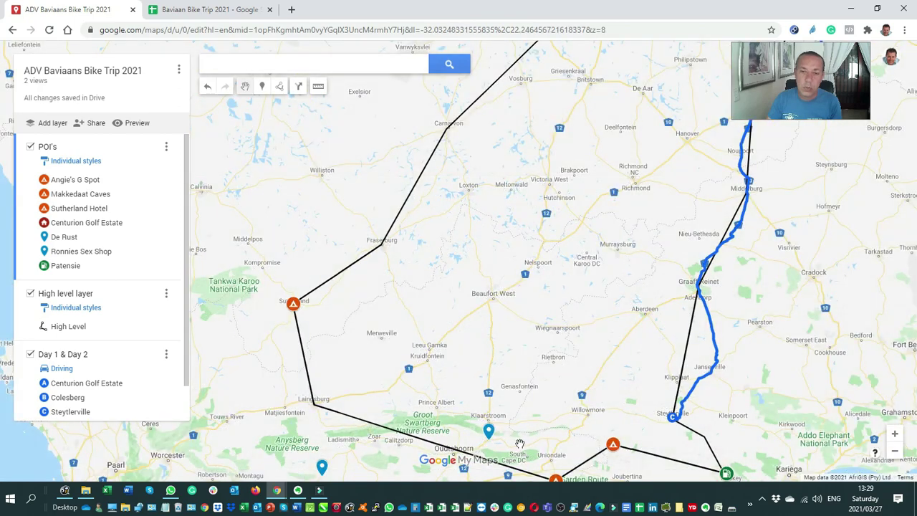
Step: Place a marker named Gamka Dam Camping at the southern tip of the Gamkapoort Dam, where the access road ends, in the POI's layer
scroll(515, 441, up, 1)
scroll(513, 440, up, 2)
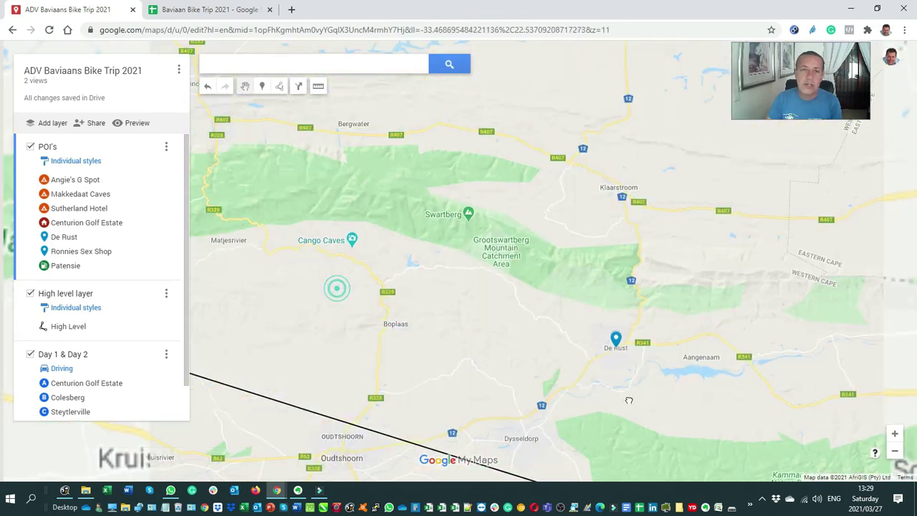
drag(240, 240, 498, 344)
drag(221, 330, 497, 300)
scroll(416, 245, up, 2)
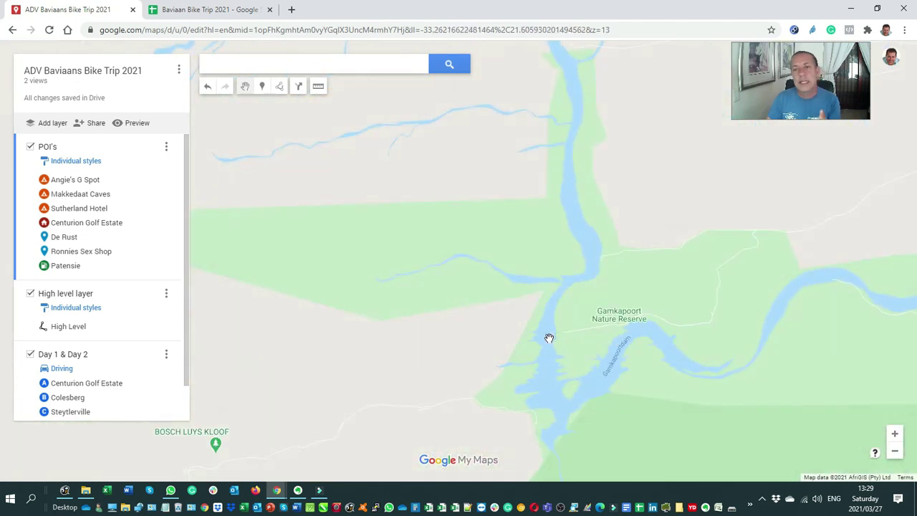
drag(597, 399, 612, 263)
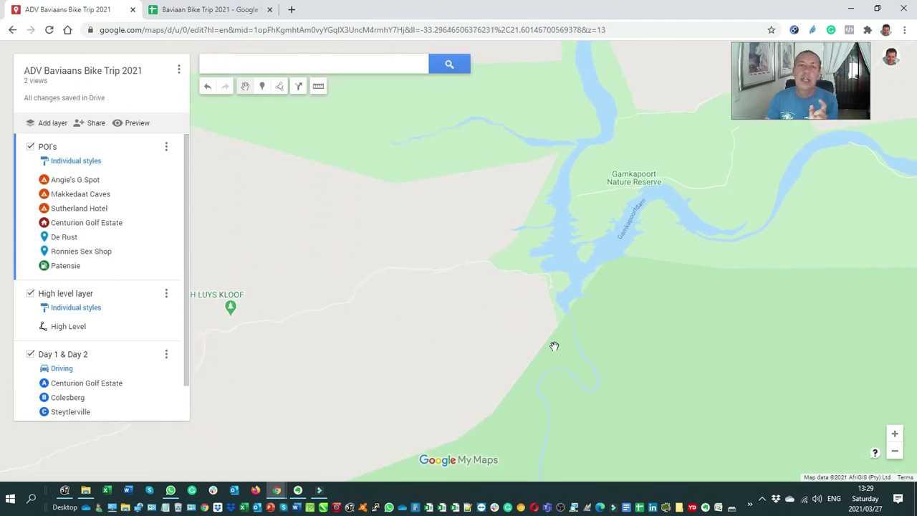
scroll(554, 346, down, 1)
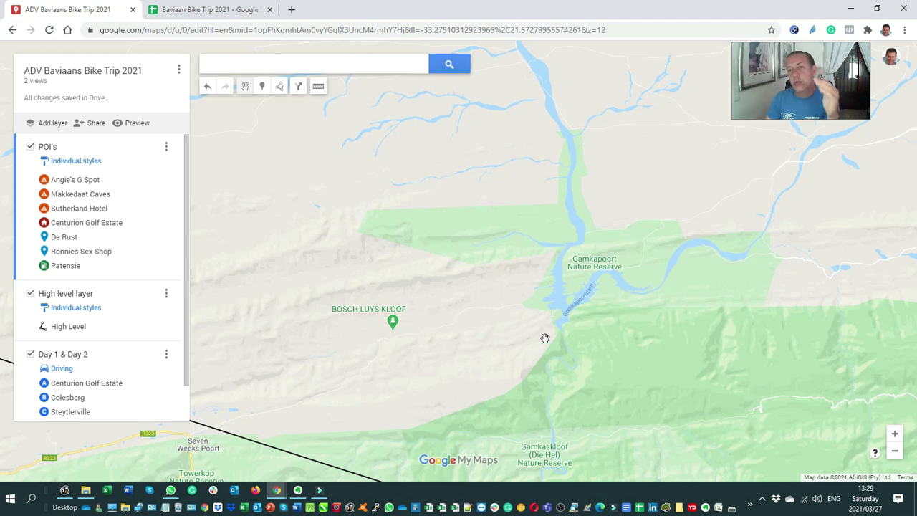
scroll(546, 332, up, 1)
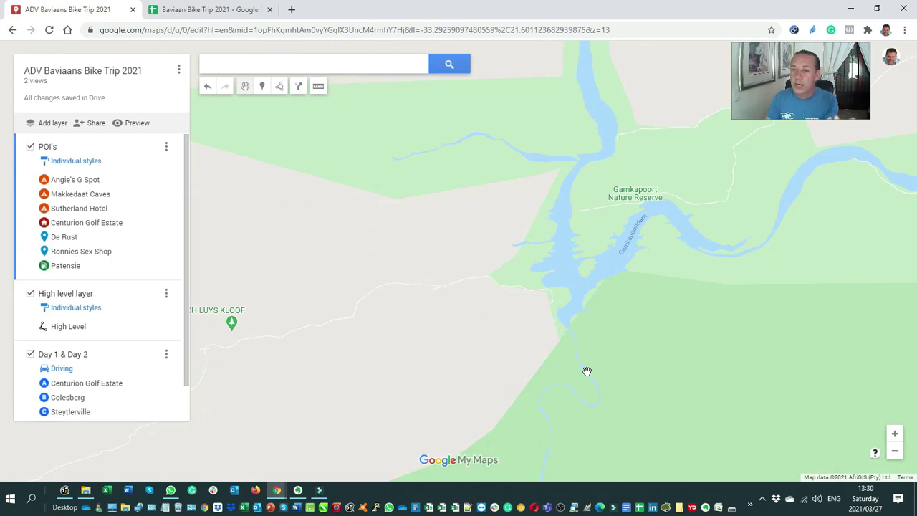
scroll(579, 362, up, 1)
drag(512, 297, 461, 309)
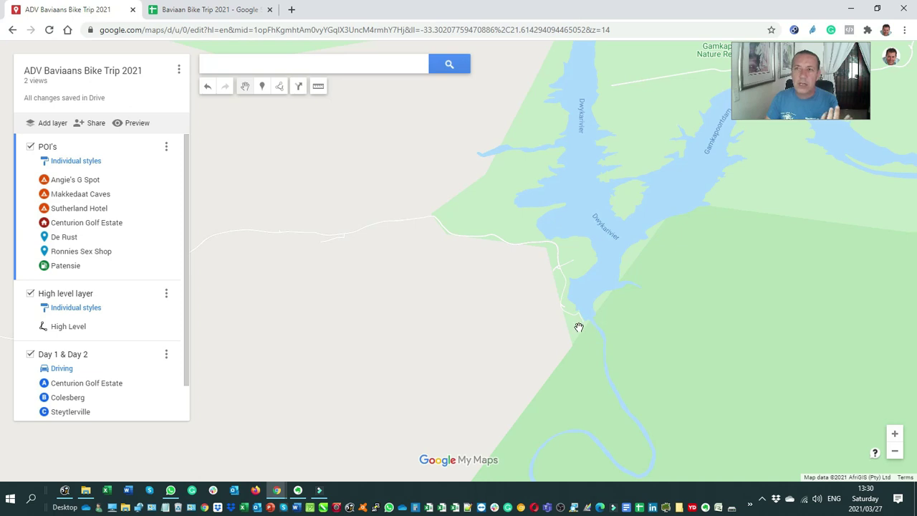
drag(561, 332, 482, 287)
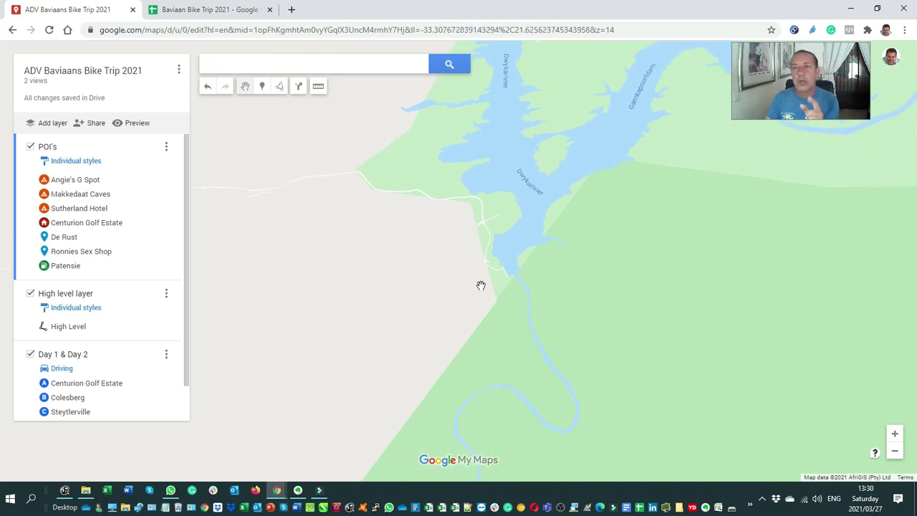
click(262, 92)
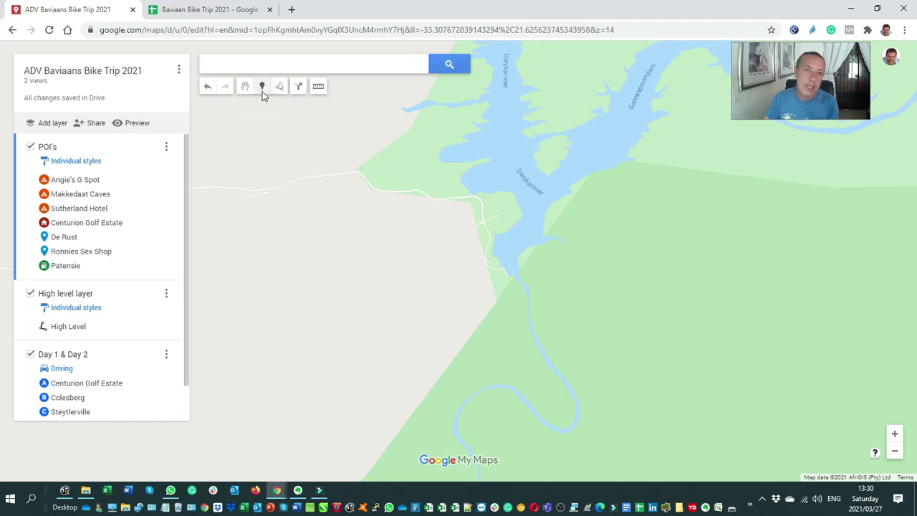
click(508, 276)
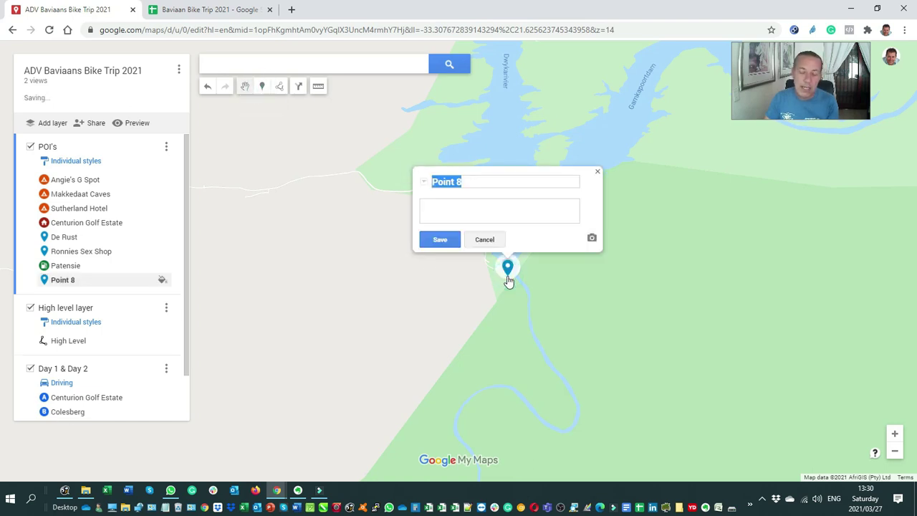
text(Gamka D)
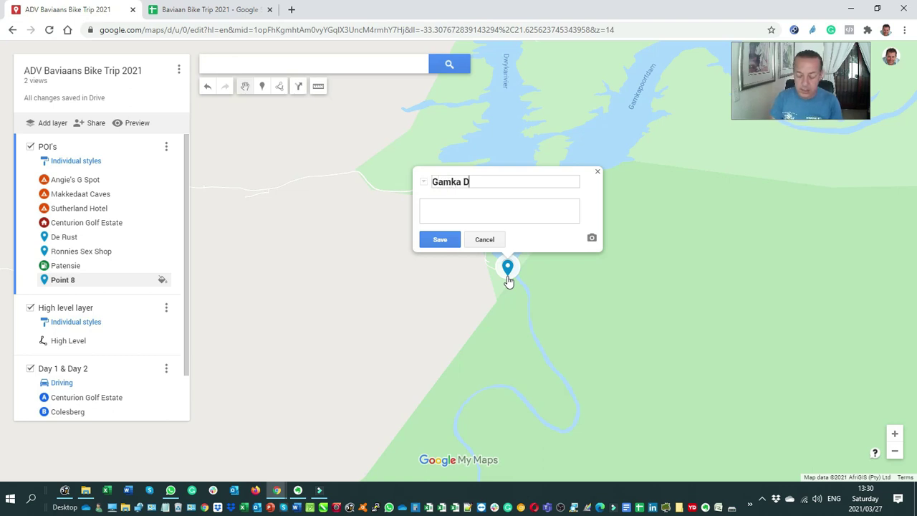
text(am Camping)
click(445, 240)
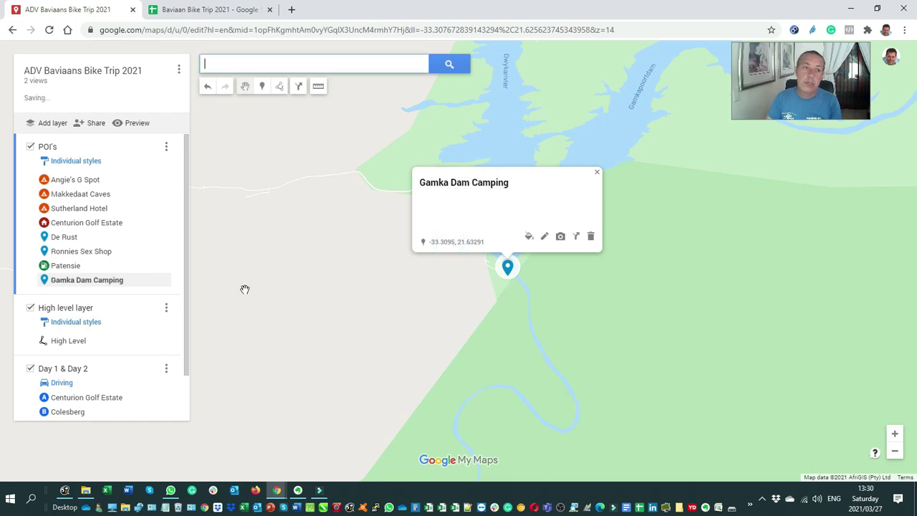
Step: Change the Gamka Dam Camping marker to the camping tent icon and colour it orange, RGB (230, 81, 0)
click(529, 237)
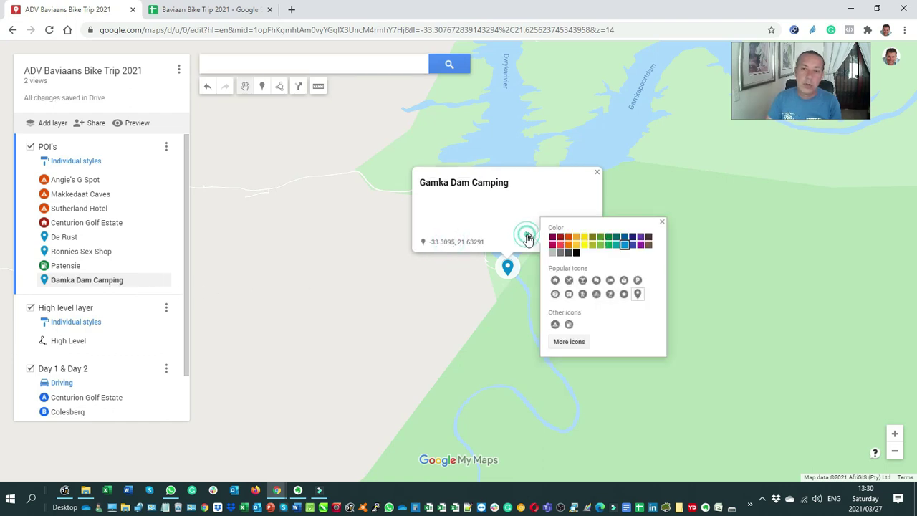
click(553, 323)
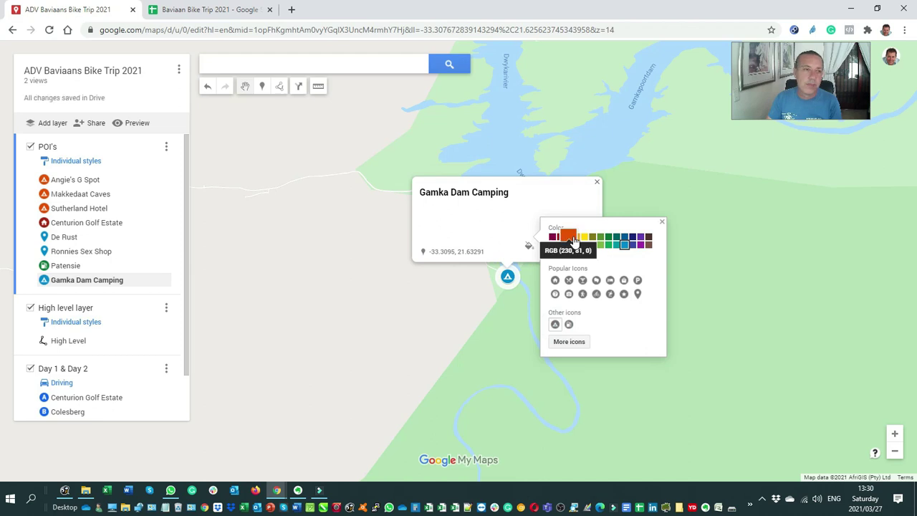
click(573, 241)
click(596, 182)
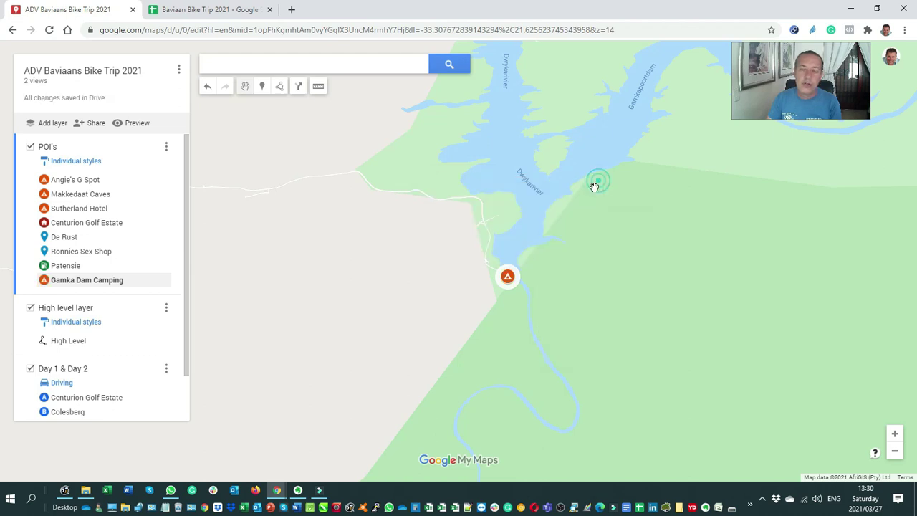
Step: Search for Uitspan Guest farm in Baviaanskloof and add it to the map as a place in the POI's layer
scroll(417, 360, down, 2)
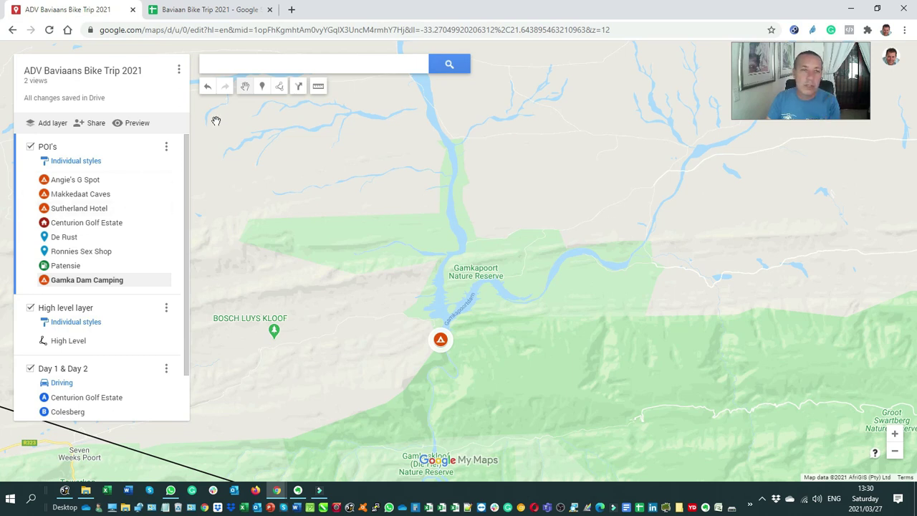
scroll(213, 123, down, 1)
click(215, 65)
text(uitspan)
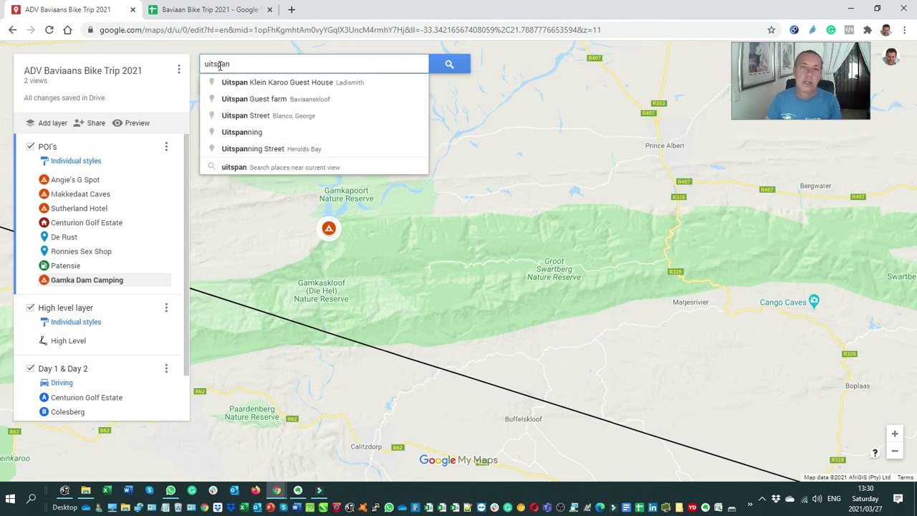
click(256, 99)
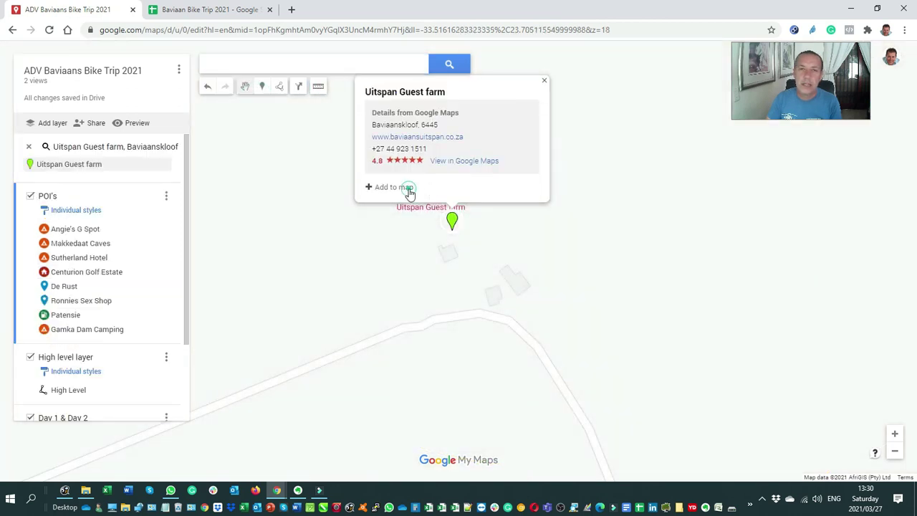
click(397, 188)
Step: Give the Uitspan Guest farm marker the camping tent icon and the same orange colour as the other camps
click(474, 217)
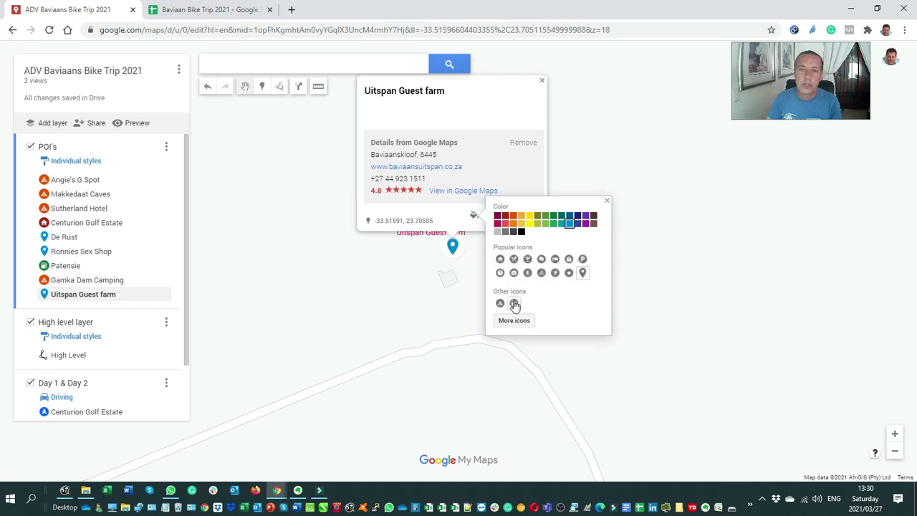
click(500, 303)
click(513, 215)
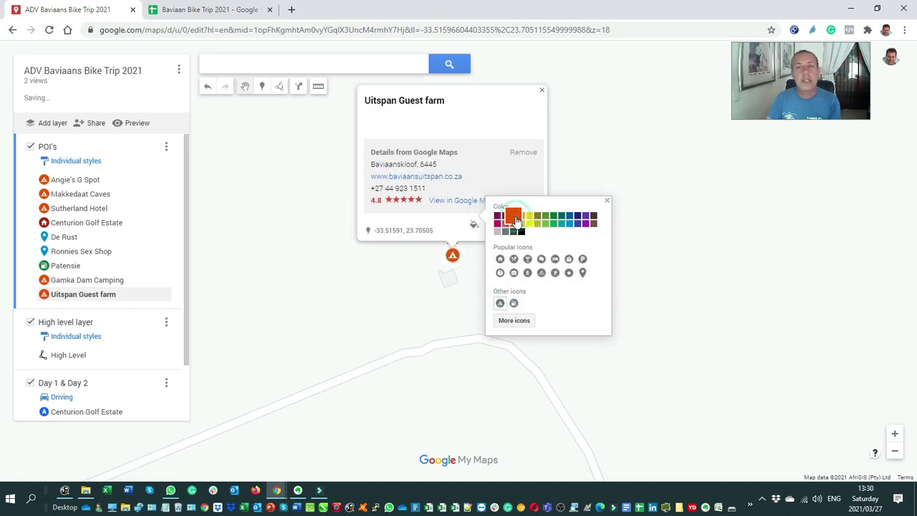
click(607, 203)
click(542, 90)
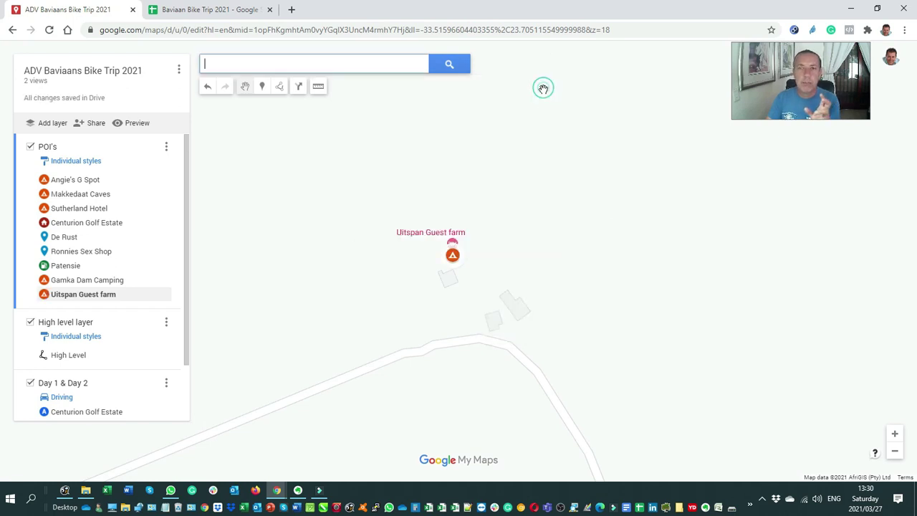
Step: Examine where Uitspan Guest farm and the other stops lie relative to the High Level path and the Day 1 & Day 2 route
scroll(528, 307, down, 1)
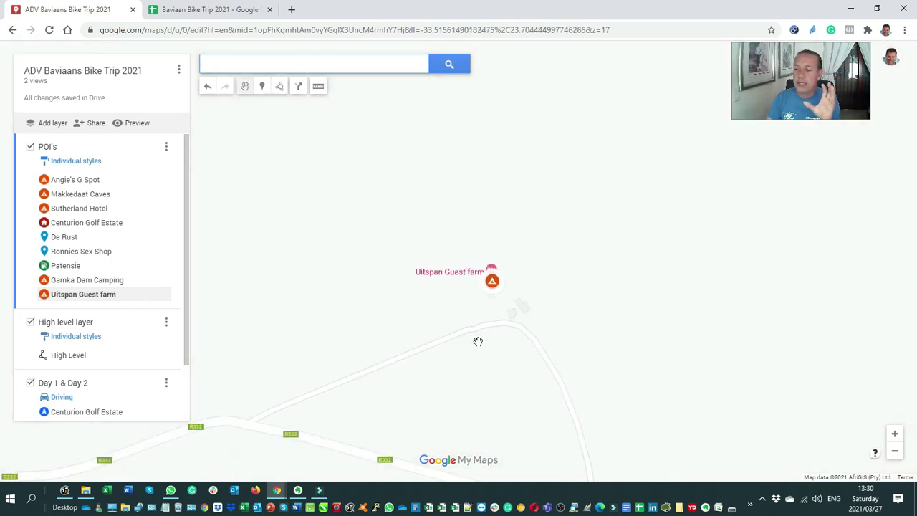
scroll(477, 341, down, 3)
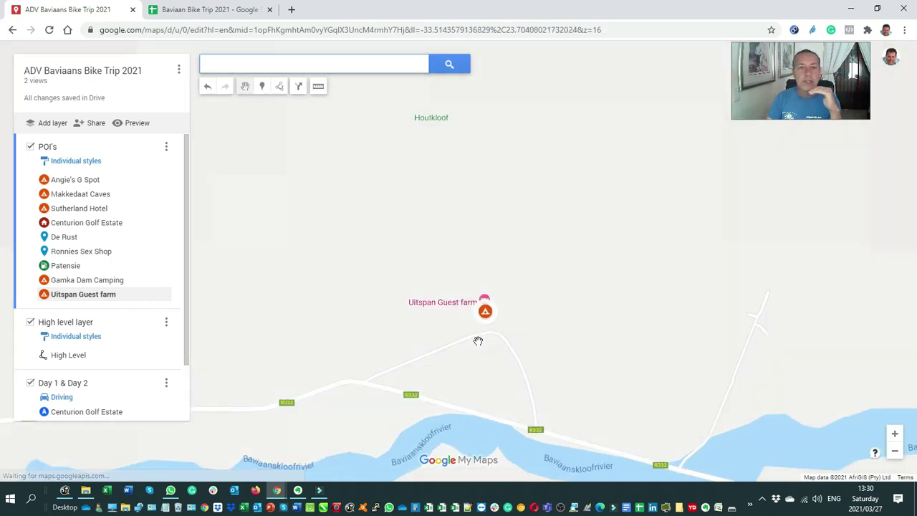
scroll(412, 389, down, 2)
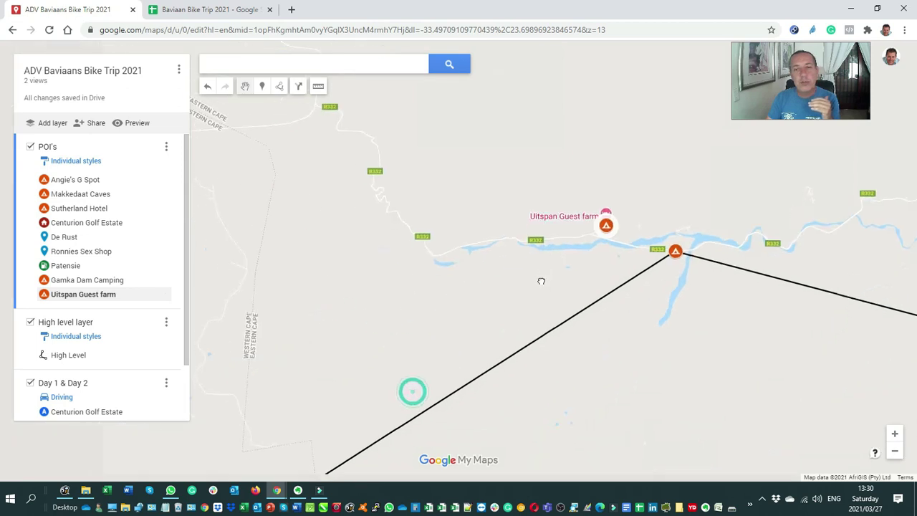
scroll(473, 328, down, 4)
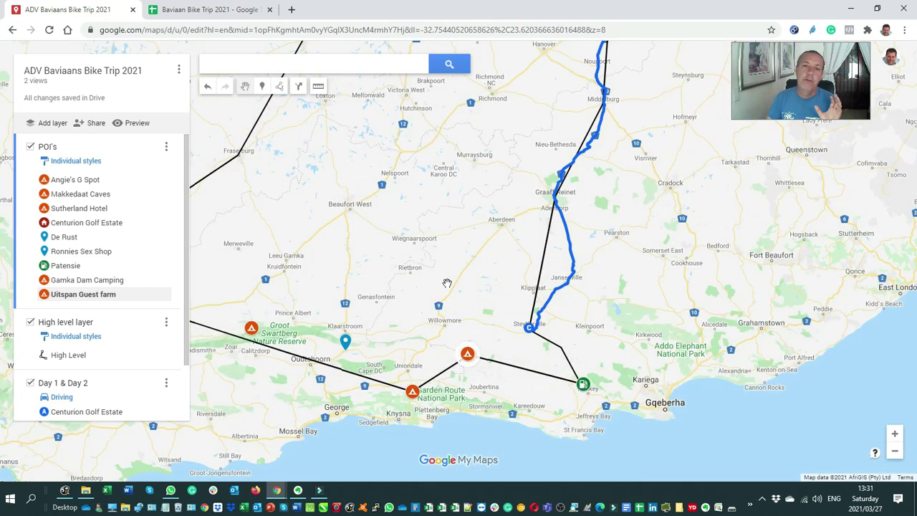
scroll(554, 303, down, 1)
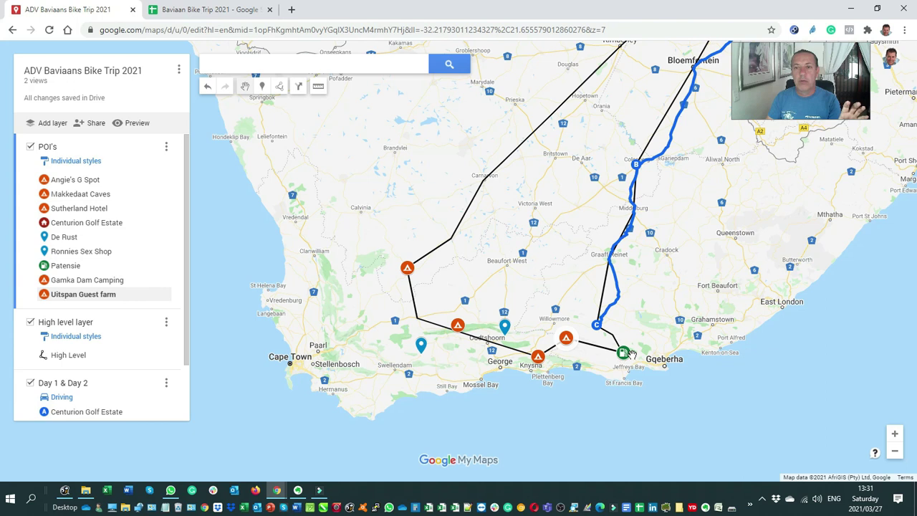
mouse_move(509, 280)
mouse_down()
mouse_move(516, 302)
mouse_move(490, 291)
mouse_up()
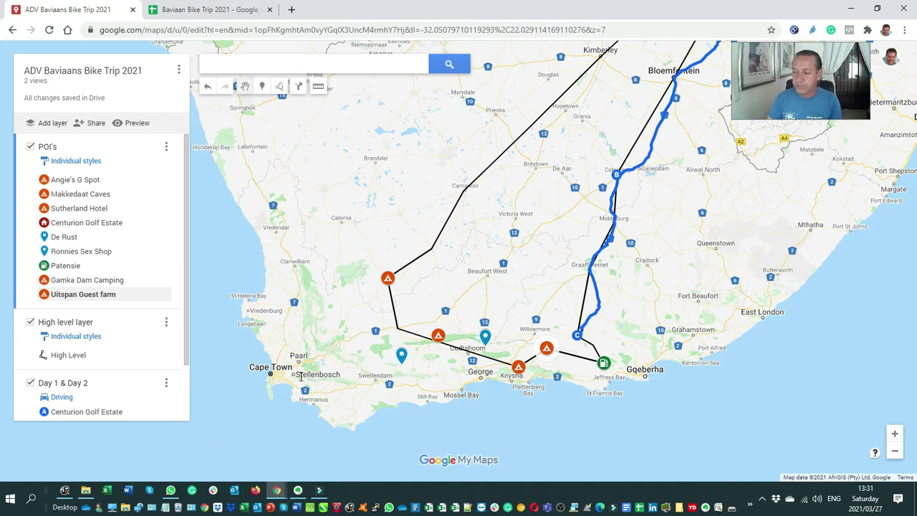
drag(644, 307, 605, 284)
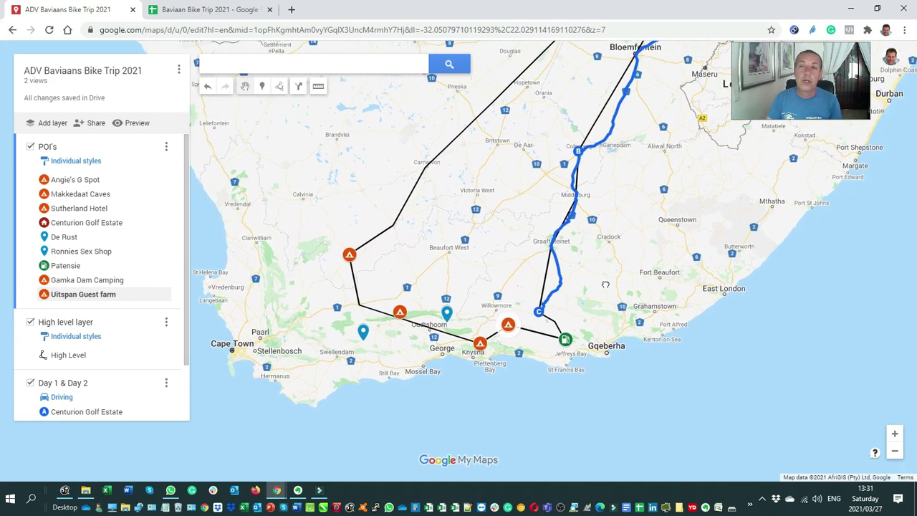